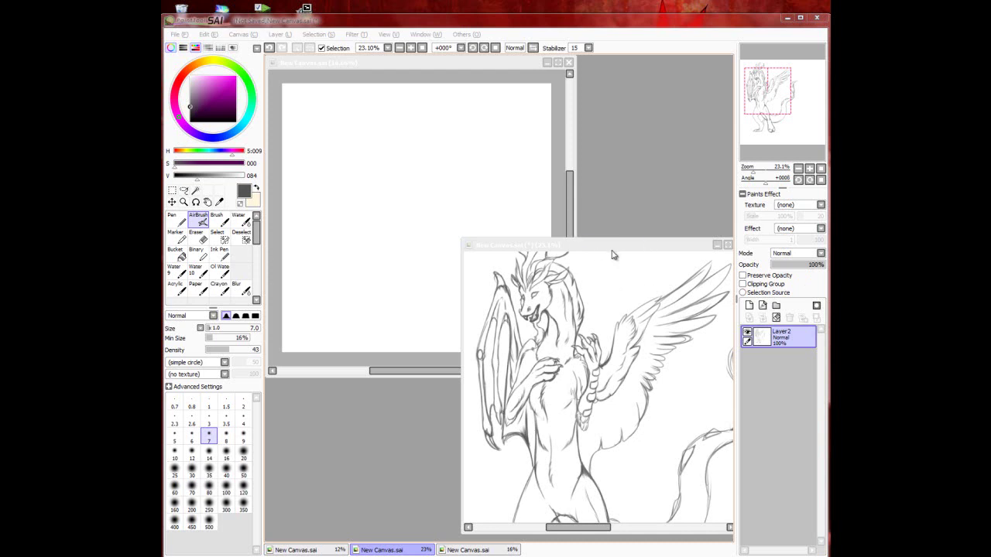
# Step: Move the dragon reference canvas clear of the blank canvas's drawing area and make the blank canvas active
pyautogui.doubleClick(610, 246)
pyautogui.click(810, 34)
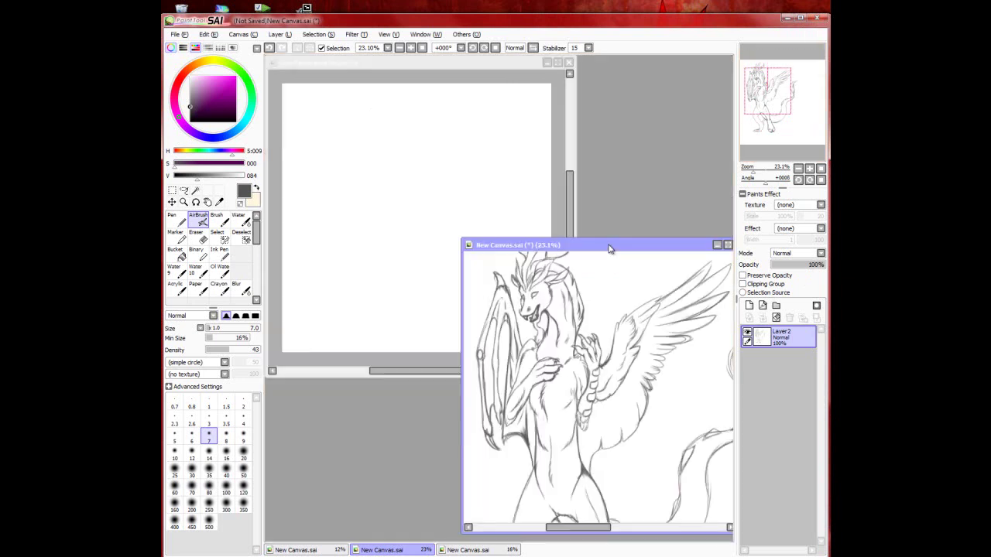
pyautogui.moveTo(609, 248); pyautogui.dragTo(579, 218)
pyautogui.scroll(-3, 609, 247)
pyautogui.scroll(2, 609, 248)
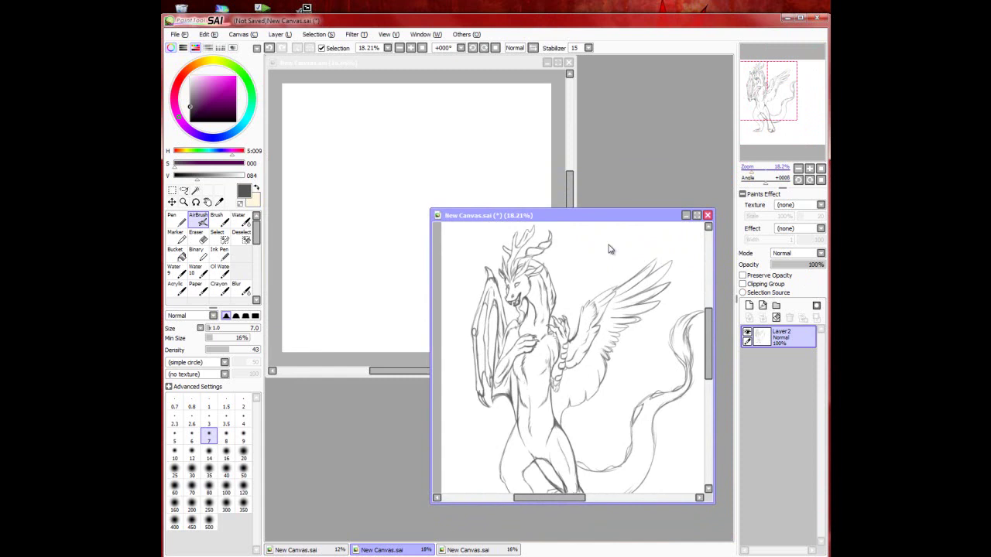
pyautogui.moveTo(609, 248)
pyautogui.mouseDown()
pyautogui.moveTo(571, 288)
pyautogui.moveTo(555, 283)
pyautogui.mouseUp()
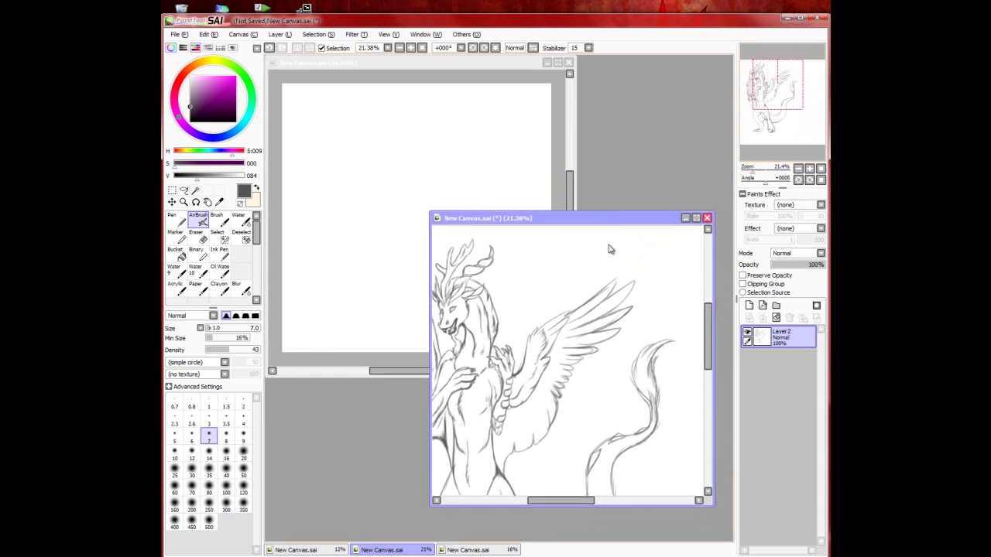
pyautogui.moveTo(609, 216); pyautogui.dragTo(631, 224)
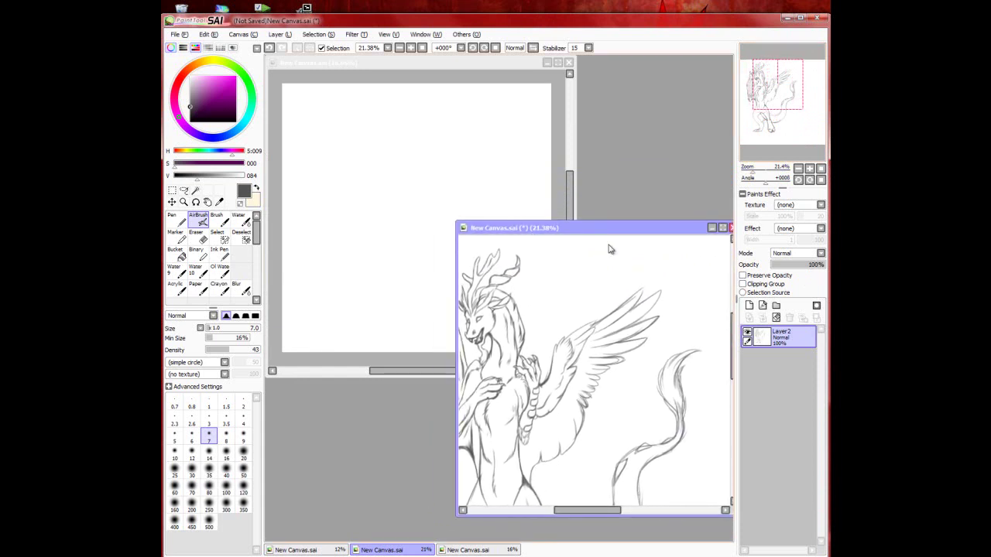
pyautogui.moveTo(631, 226); pyautogui.dragTo(698, 264)
pyautogui.click(464, 255)
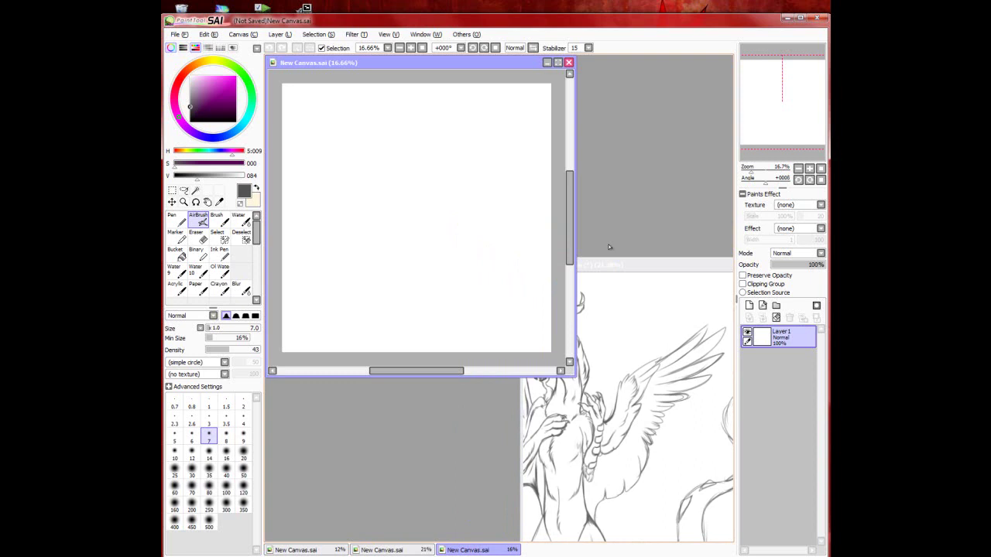
# Step: Set the AirBrush size to 35 and sketch a shoulder circle joined by a diagonal line to a small elbow oval
pyautogui.hotkey('ctrl', 'v')
pyautogui.moveTo(367, 219)
pyautogui.mouseDown()
pyautogui.moveTo(378, 223)
pyautogui.moveTo(368, 214)
pyautogui.mouseUp()
pyautogui.moveTo(398, 184)
pyautogui.mouseDown()
pyautogui.moveTo(376, 211)
pyautogui.moveTo(411, 166)
pyautogui.mouseUp()
pyautogui.click(777, 319)
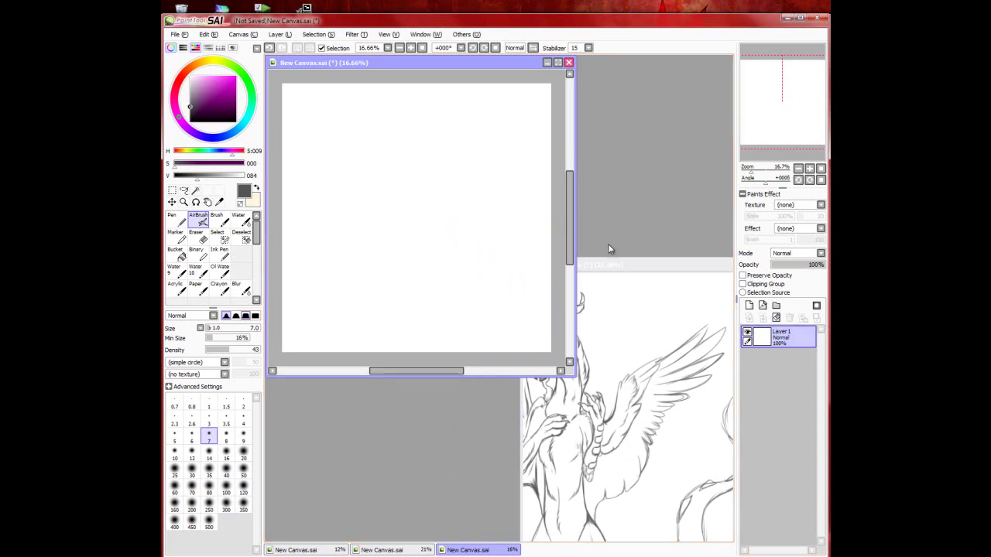
pyautogui.click(209, 472)
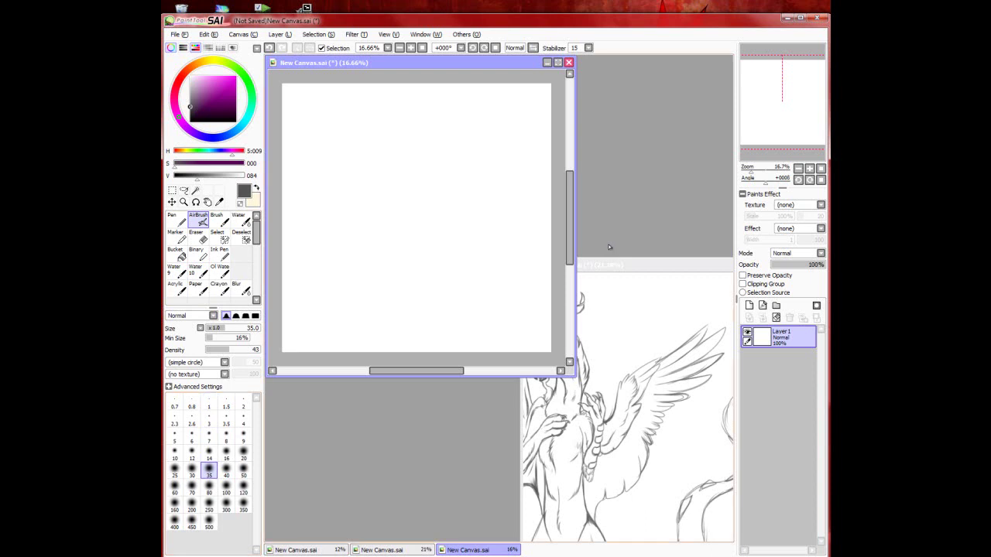
pyautogui.moveTo(378, 209)
pyautogui.mouseDown()
pyautogui.moveTo(381, 235)
pyautogui.moveTo(360, 224)
pyautogui.moveTo(423, 161)
pyautogui.moveTo(367, 256)
pyautogui.mouseUp()
pyautogui.click(172, 202)
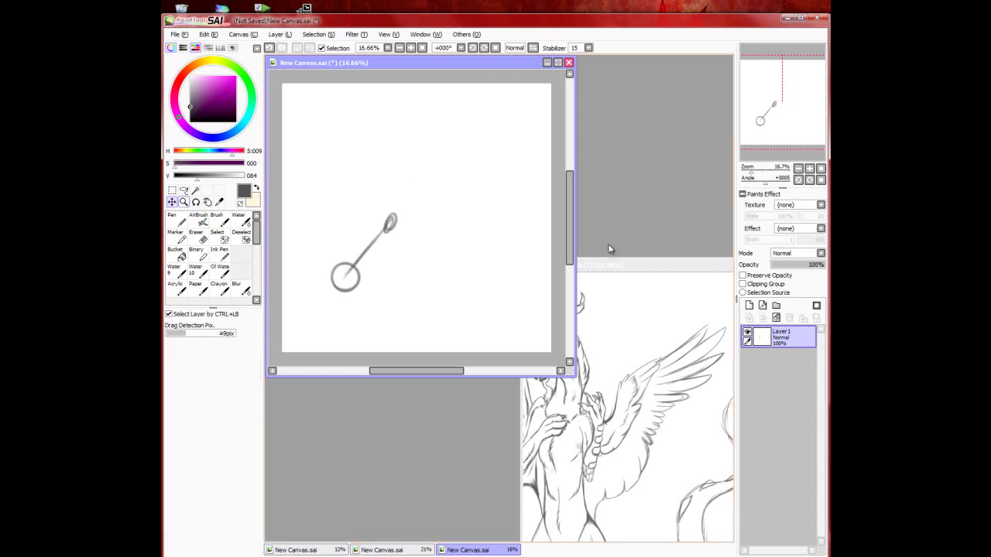
# Step: Sketch the forearm rising from the elbow and a hand section ending in a point, and thicken the upper arm's outline
pyautogui.click(198, 220)
pyautogui.moveTo(391, 220)
pyautogui.mouseDown()
pyautogui.moveTo(392, 125)
pyautogui.moveTo(392, 150)
pyautogui.mouseUp()
pyautogui.moveTo(392, 150)
pyautogui.mouseDown()
pyautogui.moveTo(393, 126)
pyautogui.moveTo(413, 107)
pyautogui.mouseUp()
pyautogui.moveTo(393, 127)
pyautogui.mouseDown()
pyautogui.moveTo(449, 98)
pyautogui.moveTo(411, 116)
pyautogui.moveTo(391, 159)
pyautogui.moveTo(400, 195)
pyautogui.mouseUp()
pyautogui.moveTo(396, 144)
pyautogui.mouseDown()
pyautogui.moveTo(408, 224)
pyautogui.moveTo(381, 235)
pyautogui.moveTo(392, 218)
pyautogui.moveTo(404, 235)
pyautogui.moveTo(344, 293)
pyautogui.moveTo(379, 236)
pyautogui.mouseUp()
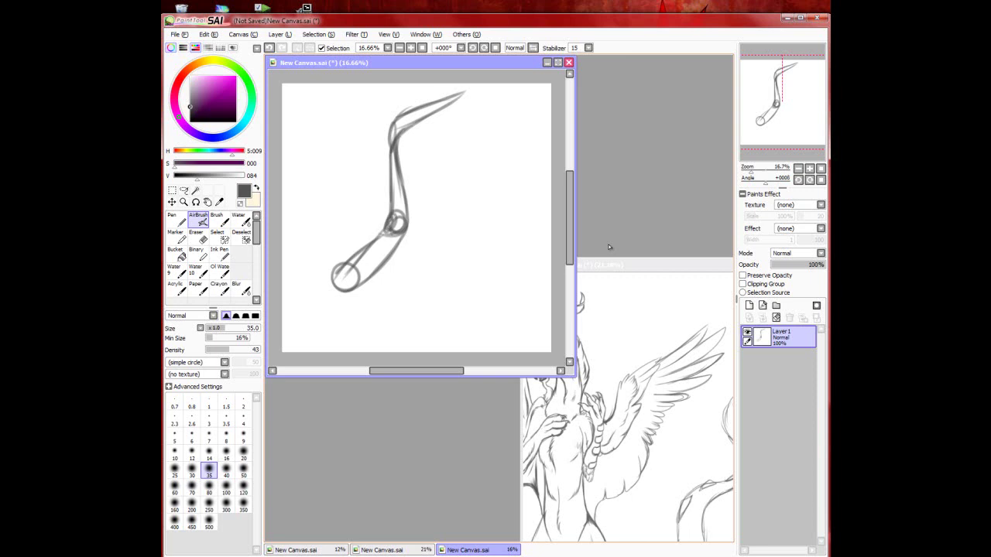
pyautogui.moveTo(346, 265)
pyautogui.mouseDown()
pyautogui.moveTo(410, 214)
pyautogui.moveTo(401, 248)
pyautogui.moveTo(355, 290)
pyautogui.mouseUp()
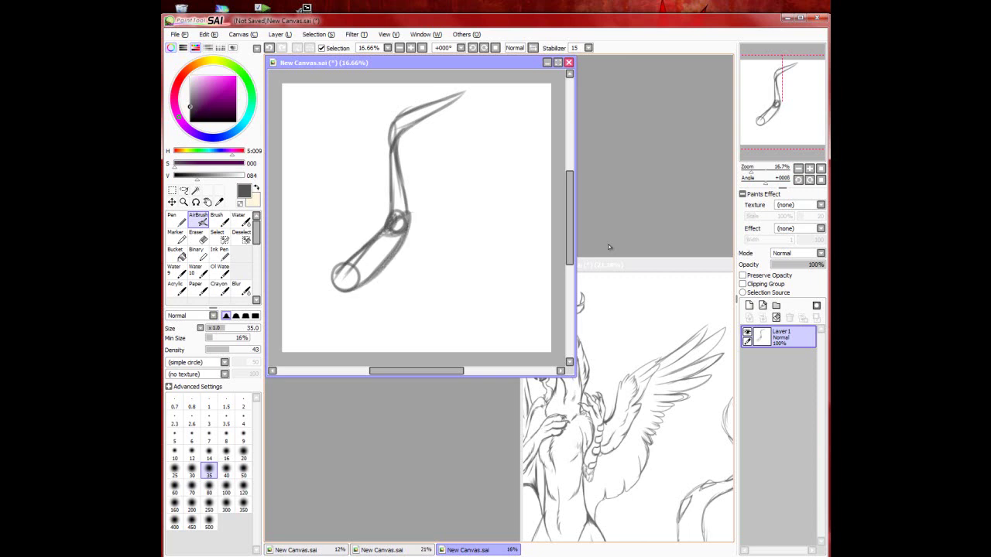
# Step: Erase the long slanted wing tip and redraw it shorter and steeper above the wrist joint
pyautogui.click(198, 237)
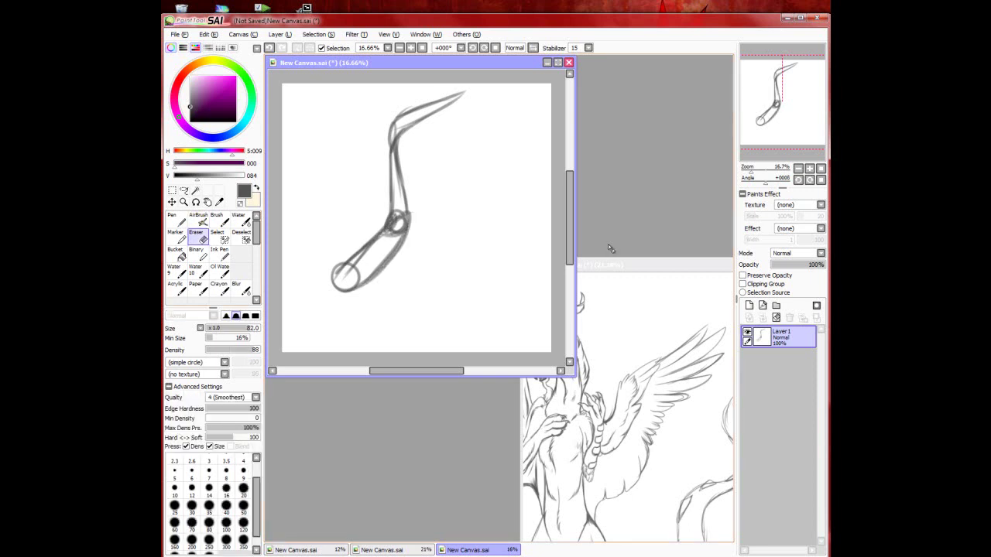
pyautogui.moveTo(426, 119)
pyautogui.mouseDown()
pyautogui.moveTo(463, 92)
pyautogui.moveTo(400, 136)
pyautogui.moveTo(418, 96)
pyautogui.moveTo(426, 91)
pyautogui.moveTo(401, 137)
pyautogui.mouseUp()
pyautogui.click(199, 219)
pyautogui.moveTo(421, 100); pyautogui.dragTo(396, 146)
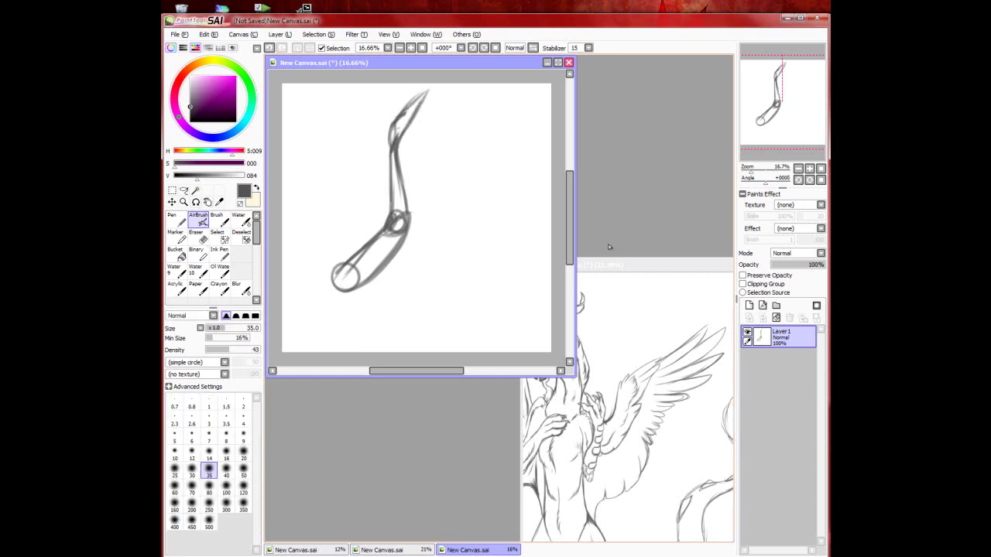
# Step: Transform the wing skeleton sketch, making it smaller and tilting it slightly counterclockwise
pyautogui.press('ctrl')
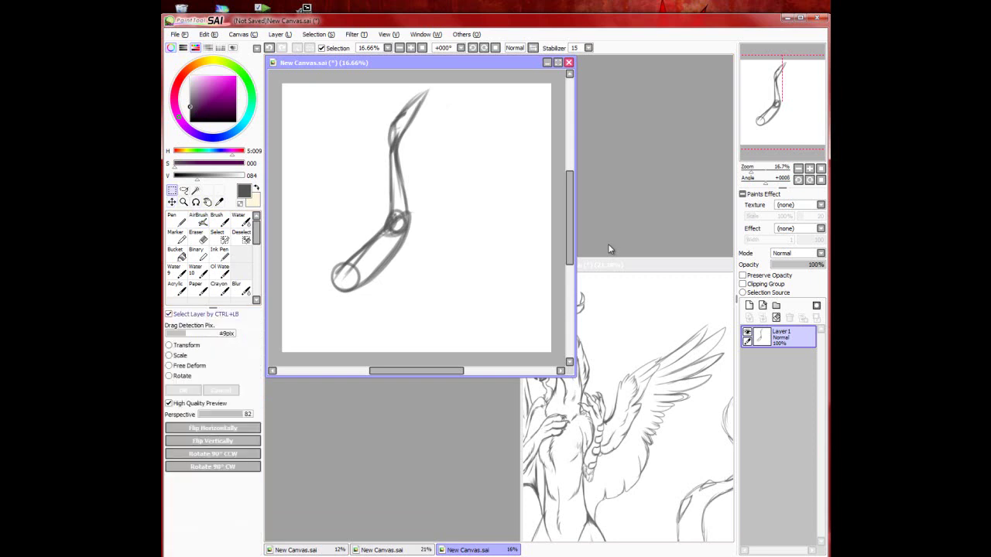
pyautogui.hotkey('ctrl', 't')
pyautogui.moveTo(398, 191); pyautogui.dragTo(420, 222)
pyautogui.moveTo(511, 124); pyautogui.dragTo(527, 141)
pyautogui.moveTo(607, 245); pyautogui.dragTo(609, 248)
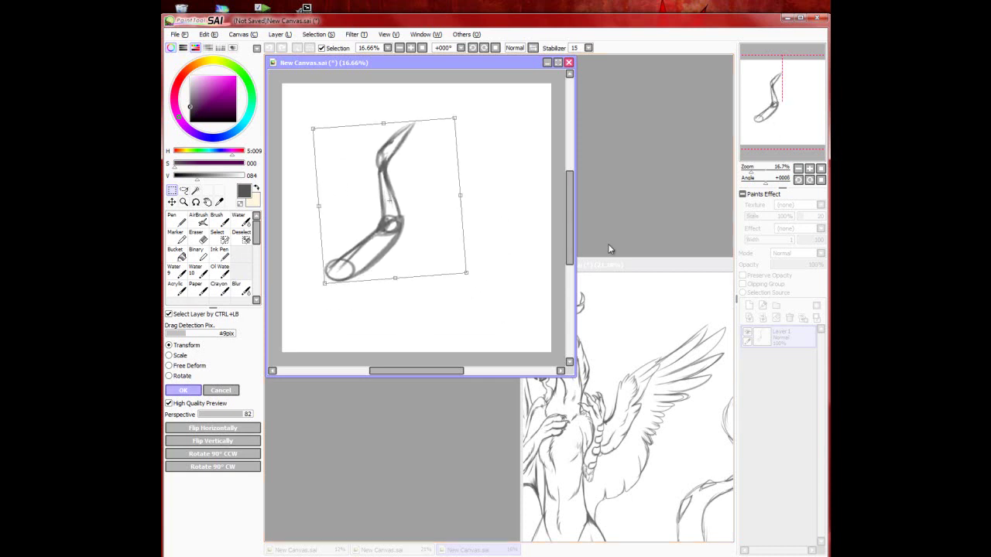
pyautogui.press('Return')
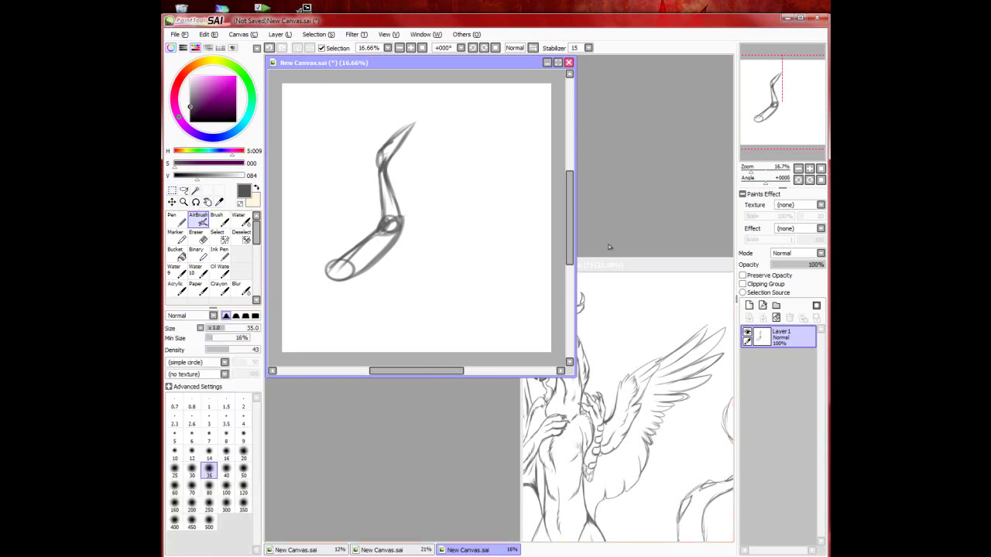
# Step: Sketch the primary feather group as a pointed shape extending from the wing tip back to the forearm
pyautogui.moveTo(410, 125)
pyautogui.mouseDown()
pyautogui.moveTo(490, 89)
pyautogui.moveTo(462, 127)
pyautogui.mouseUp()
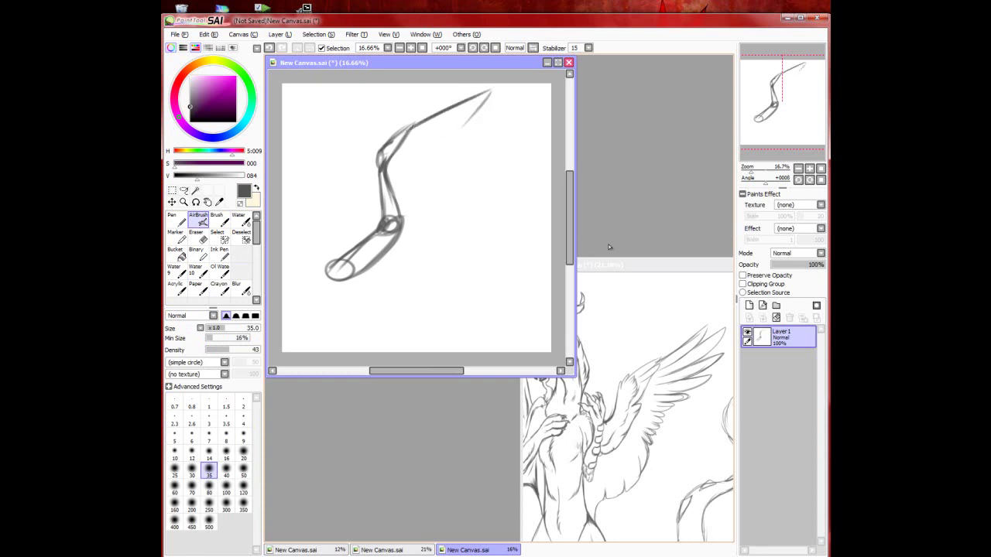
pyautogui.moveTo(489, 92)
pyautogui.mouseDown()
pyautogui.moveTo(449, 152)
pyautogui.moveTo(388, 178)
pyautogui.moveTo(465, 136)
pyautogui.moveTo(486, 110)
pyautogui.moveTo(440, 156)
pyautogui.mouseUp()
pyautogui.moveTo(446, 157)
pyautogui.mouseDown()
pyautogui.moveTo(463, 137)
pyautogui.moveTo(392, 183)
pyautogui.mouseUp()
pyautogui.moveTo(475, 130)
pyautogui.mouseDown()
pyautogui.moveTo(409, 185)
pyautogui.moveTo(384, 190)
pyautogui.moveTo(398, 203)
pyautogui.mouseUp()
pyautogui.moveTo(457, 159); pyautogui.dragTo(401, 194)
pyautogui.moveTo(466, 141); pyautogui.dragTo(409, 186)
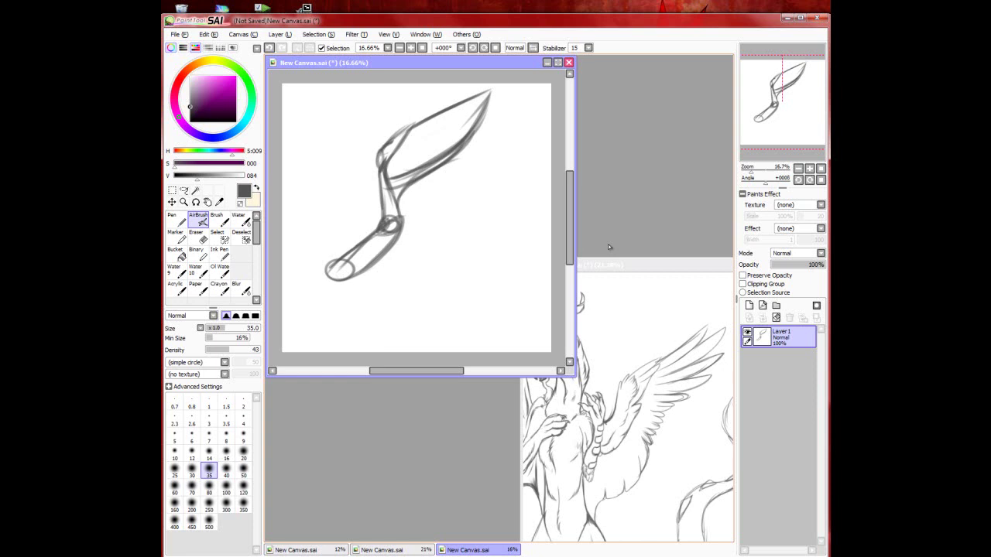
# Step: Sketch the secondary and inner feather areas down to the shoulder, and add an extra contour above the primaries
pyautogui.moveTo(449, 161)
pyautogui.mouseDown()
pyautogui.moveTo(461, 249)
pyautogui.moveTo(415, 252)
pyautogui.moveTo(452, 256)
pyautogui.moveTo(462, 247)
pyautogui.moveTo(432, 300)
pyautogui.mouseUp()
pyautogui.moveTo(340, 282)
pyautogui.mouseDown()
pyautogui.moveTo(433, 308)
pyautogui.moveTo(427, 269)
pyautogui.moveTo(444, 259)
pyautogui.moveTo(426, 303)
pyautogui.moveTo(457, 246)
pyautogui.moveTo(454, 172)
pyautogui.mouseUp()
pyautogui.moveTo(456, 223); pyautogui.dragTo(470, 135)
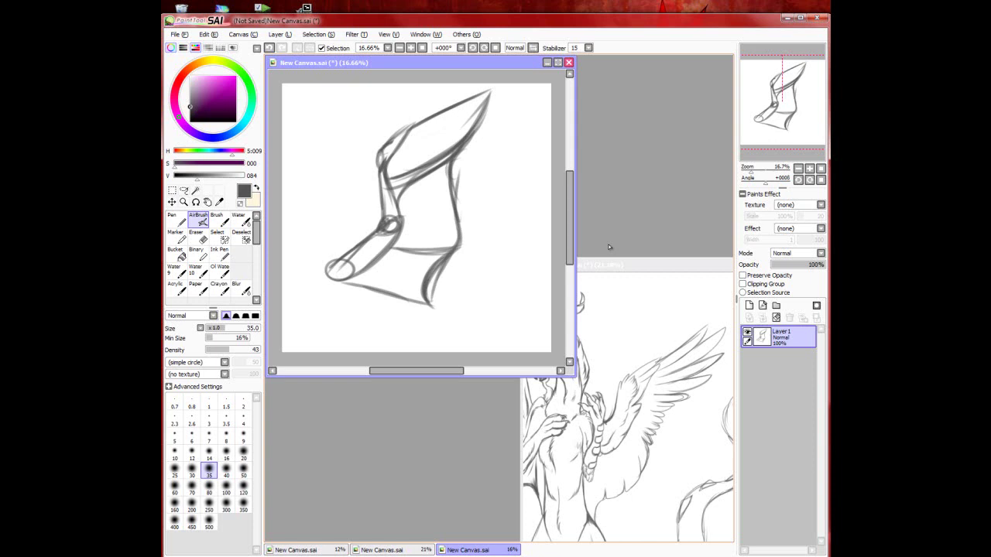
pyautogui.moveTo(399, 134); pyautogui.dragTo(470, 83)
pyautogui.moveTo(412, 130); pyautogui.dragTo(457, 96)
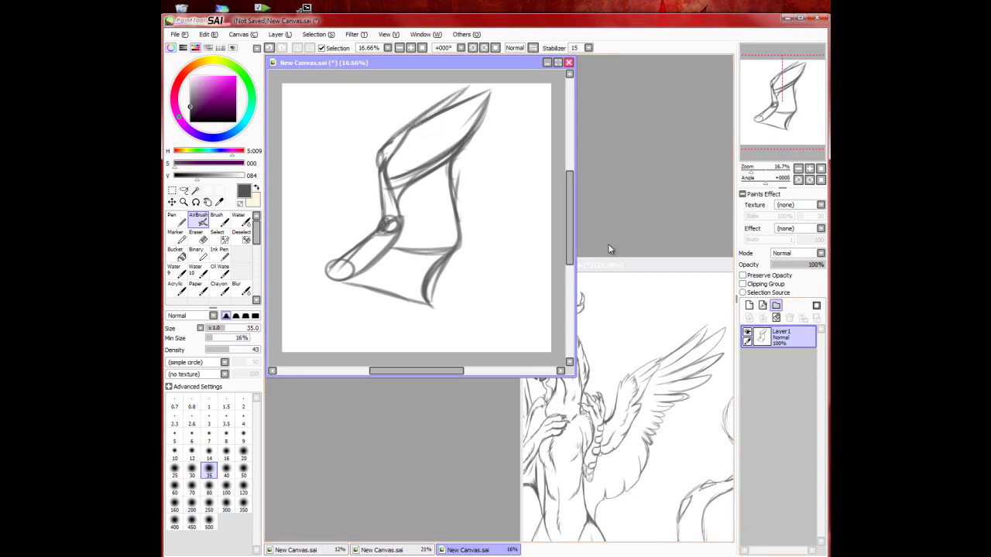
# Step: Lower the rough sketch layer's opacity to 36% and add a new layer above it
pyautogui.click(784, 265)
pyautogui.moveTo(784, 265); pyautogui.dragTo(790, 265)
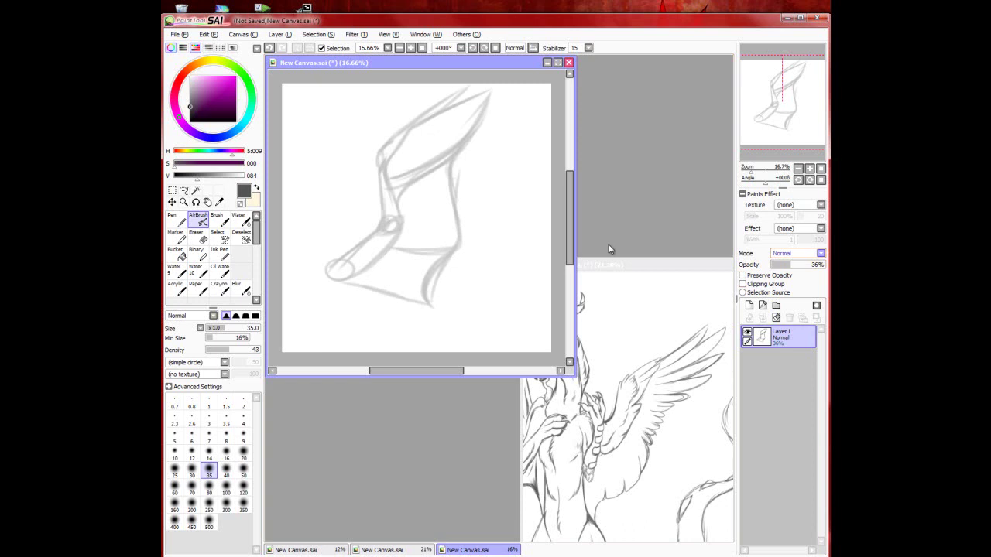
pyautogui.click(749, 306)
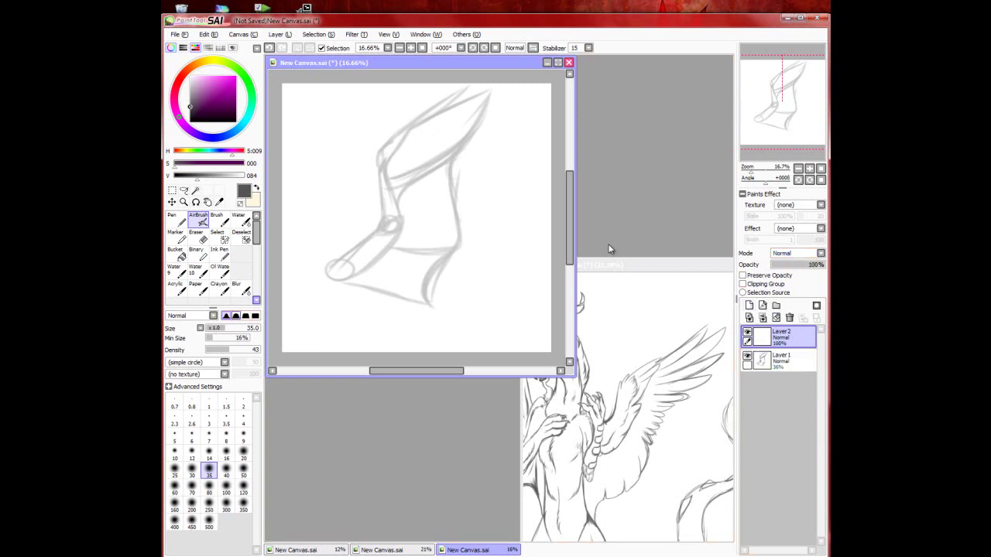
# Step: Set the AirBrush size to 20 and draw the wing's leading edge with small feather tufts from shoulder to wrist tip
pyautogui.moveTo(223, 329); pyautogui.dragTo(213, 329)
pyautogui.press('[')
pyautogui.press('[')
pyautogui.press('[')
pyautogui.press('[')
pyautogui.press('[')
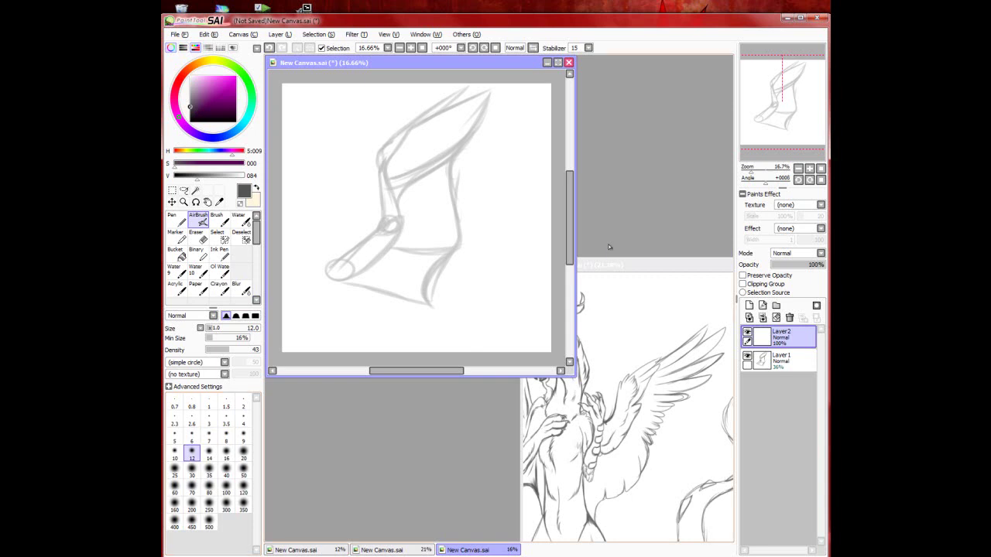
pyautogui.moveTo(329, 271); pyautogui.dragTo(332, 259)
pyautogui.press(']')
pyautogui.press(']')
pyautogui.press(']')
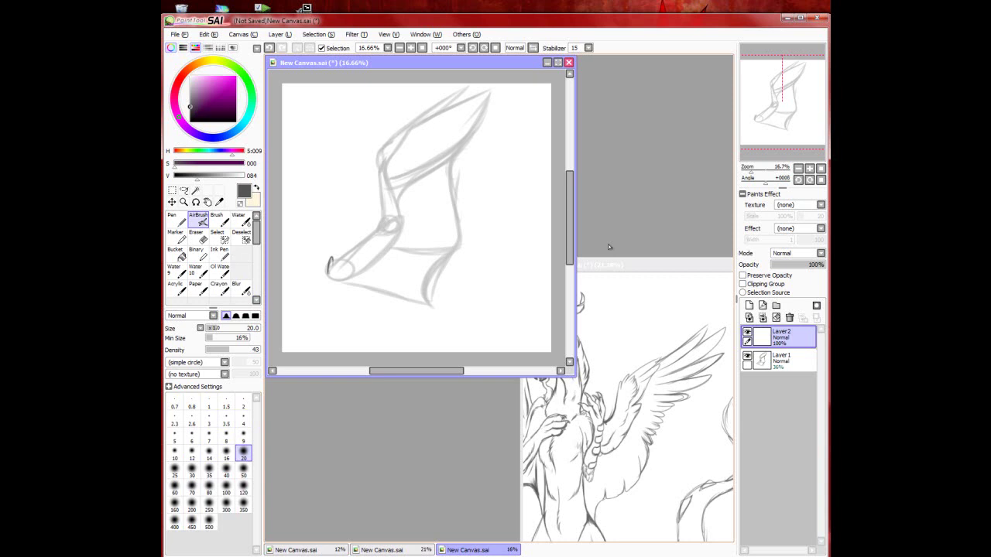
pyautogui.moveTo(341, 251)
pyautogui.mouseDown()
pyautogui.moveTo(332, 267)
pyautogui.moveTo(380, 224)
pyautogui.moveTo(377, 187)
pyautogui.mouseUp()
pyautogui.moveTo(382, 231)
pyautogui.mouseDown()
pyautogui.moveTo(372, 149)
pyautogui.moveTo(408, 109)
pyautogui.mouseUp()
pyautogui.moveTo(406, 129); pyautogui.dragTo(417, 100)
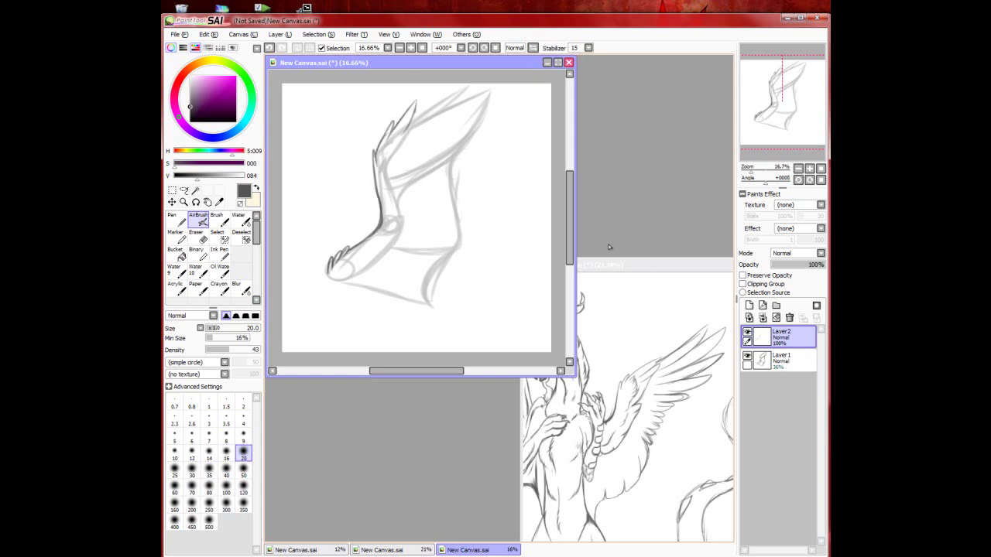
# Step: Draw scalloped covert feathers along the arm's inner edge from wrist to shoulder, and nudge the line art slightly left
pyautogui.moveTo(400, 144)
pyautogui.mouseDown()
pyautogui.moveTo(416, 113)
pyautogui.moveTo(409, 136)
pyautogui.mouseUp()
pyautogui.moveTo(395, 155)
pyautogui.mouseDown()
pyautogui.moveTo(404, 146)
pyautogui.moveTo(396, 159)
pyautogui.mouseUp()
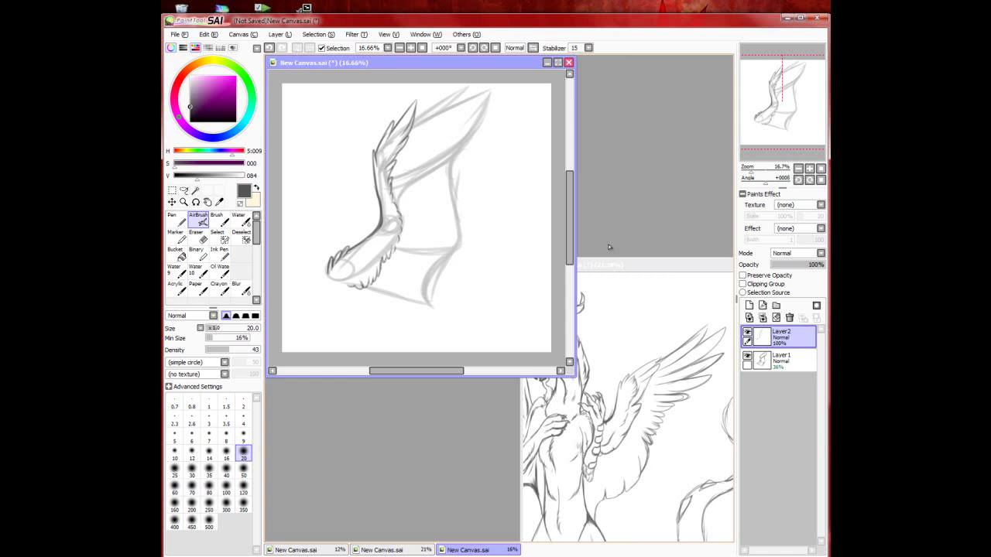
pyautogui.click(172, 202)
pyautogui.moveTo(387, 203)
pyautogui.mouseDown()
pyautogui.moveTo(369, 228)
pyautogui.moveTo(384, 203)
pyautogui.mouseUp()
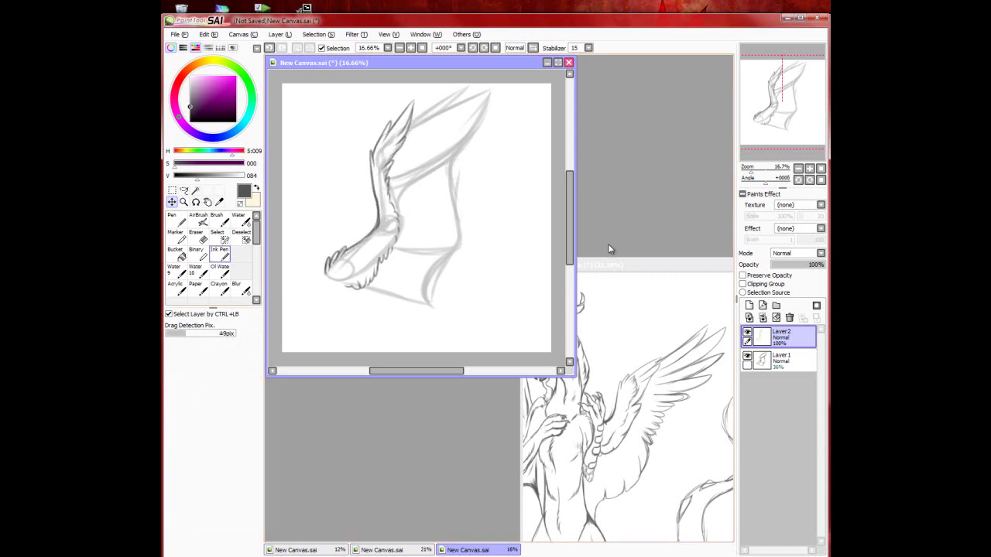
# Step: Draw the long primary feathers fanning from the wing tip, and outline the secondary feathers' trailing edge down to the shoulder
pyautogui.press('v')
pyautogui.moveTo(414, 110); pyautogui.dragTo(438, 84)
pyautogui.moveTo(414, 126)
pyautogui.mouseDown()
pyautogui.moveTo(448, 85)
pyautogui.moveTo(472, 87)
pyautogui.mouseUp()
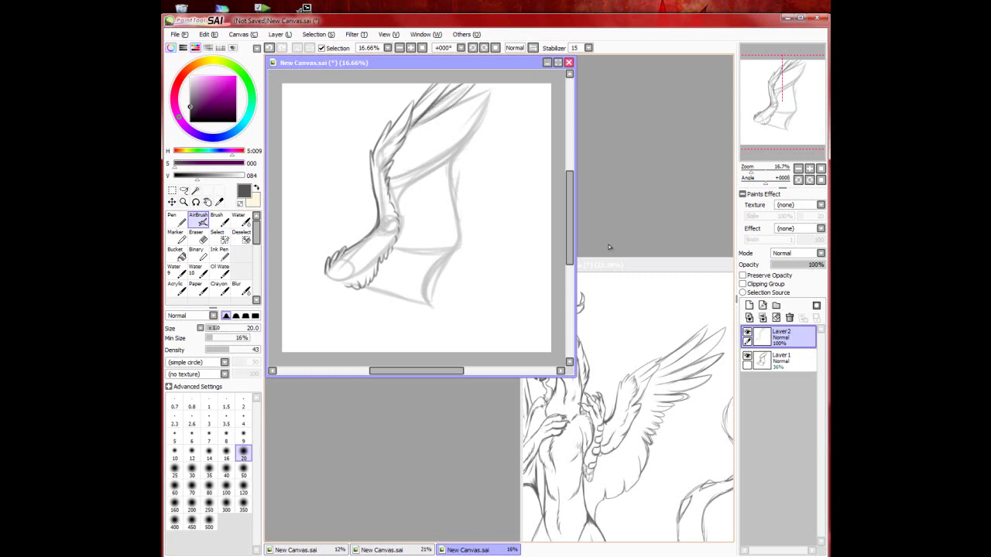
pyautogui.moveTo(418, 127)
pyautogui.mouseDown()
pyautogui.moveTo(489, 93)
pyautogui.moveTo(461, 121)
pyautogui.moveTo(483, 121)
pyautogui.mouseUp()
pyautogui.moveTo(434, 145)
pyautogui.mouseDown()
pyautogui.moveTo(483, 122)
pyautogui.moveTo(462, 152)
pyautogui.mouseUp()
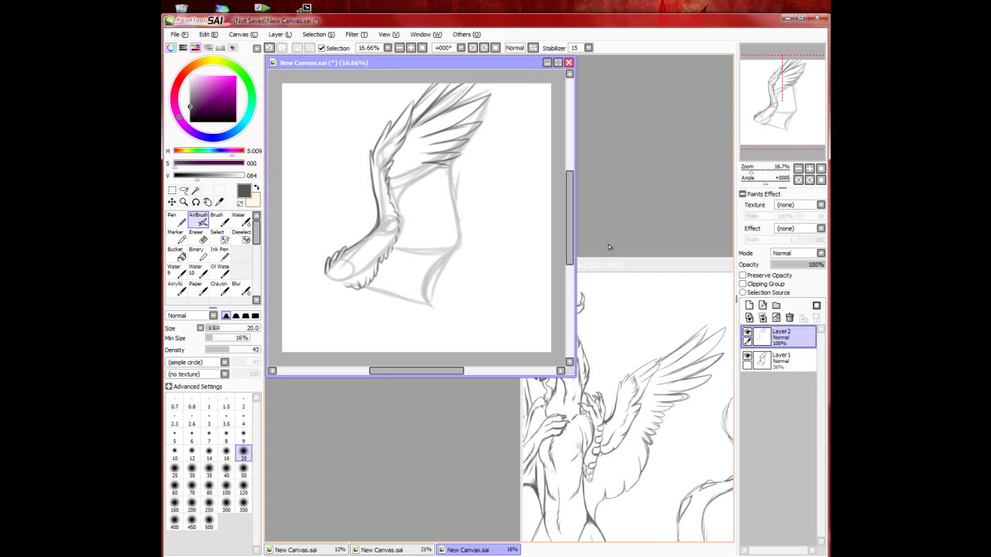
pyautogui.moveTo(430, 168)
pyautogui.mouseDown()
pyautogui.moveTo(449, 169)
pyautogui.moveTo(455, 234)
pyautogui.moveTo(451, 250)
pyautogui.moveTo(427, 258)
pyautogui.moveTo(425, 312)
pyautogui.moveTo(365, 291)
pyautogui.mouseUp()
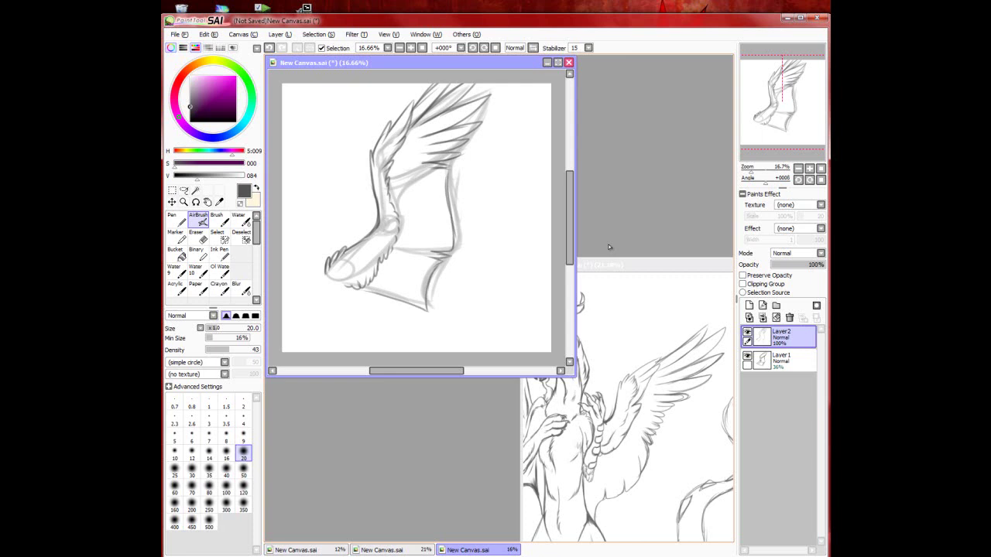
# Step: Move the wing line art down and left on the canvas and hide the rough sketch layer
pyautogui.click(172, 202)
pyautogui.moveTo(418, 213); pyautogui.dragTo(411, 243)
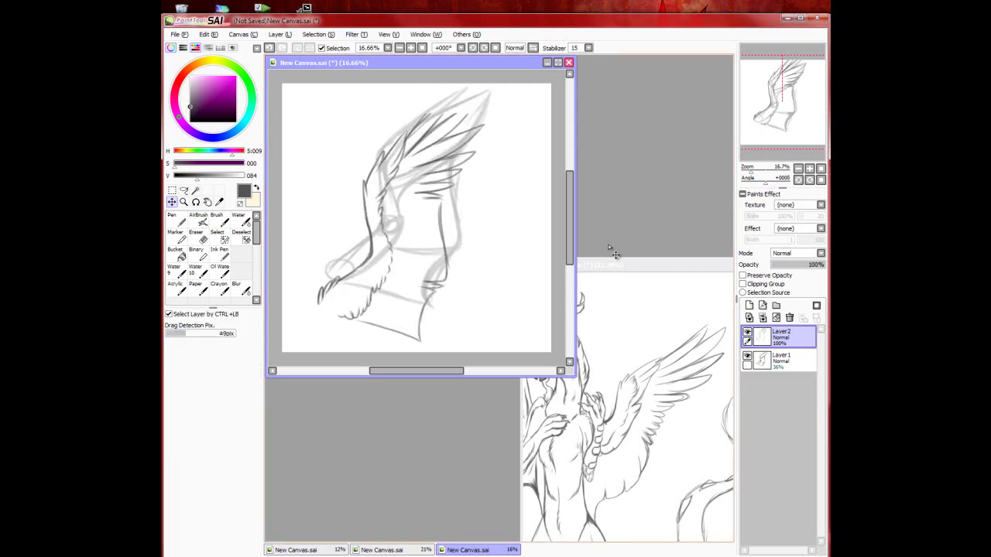
pyautogui.click(747, 355)
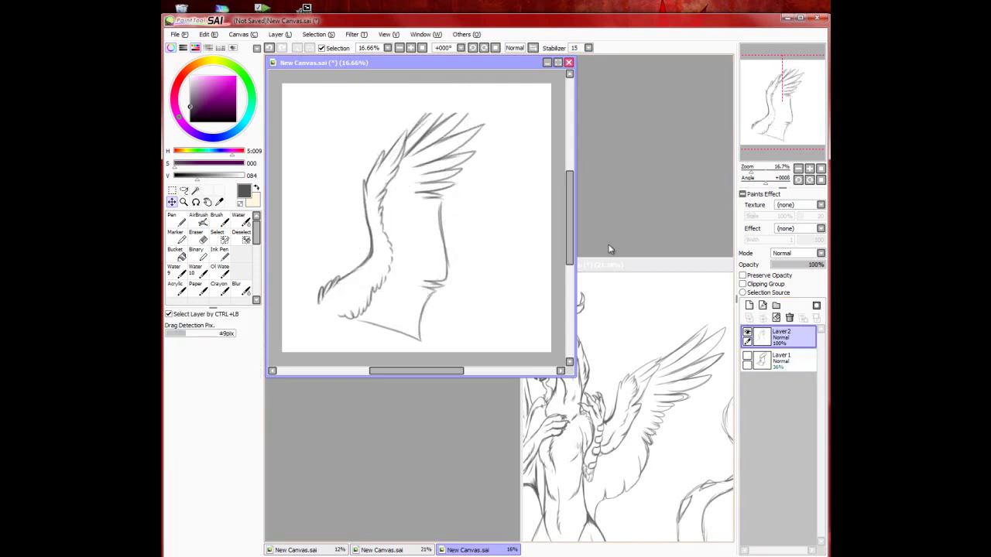
pyautogui.press('e')
pyautogui.press('ctrl')
pyautogui.moveTo(411, 232)
pyautogui.mouseDown()
pyautogui.moveTo(424, 212)
pyautogui.moveTo(401, 255)
pyautogui.moveTo(386, 233)
pyautogui.mouseUp()
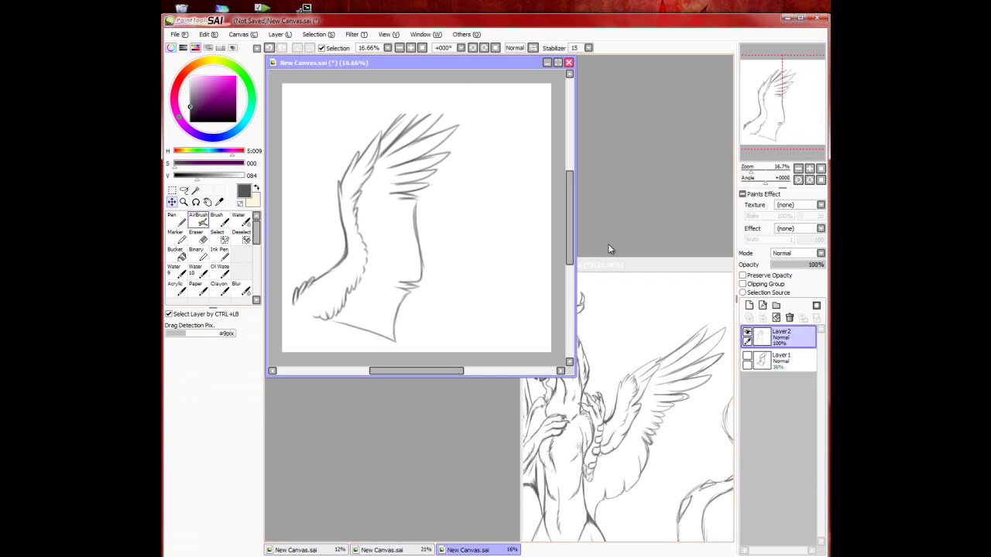
# Step: Complete the cut-off tips of the uppermost primary feathers with pointed ends
pyautogui.press('ctrl')
pyautogui.moveTo(395, 125)
pyautogui.mouseDown()
pyautogui.moveTo(429, 89)
pyautogui.moveTo(409, 116)
pyautogui.moveTo(455, 96)
pyautogui.mouseUp()
pyautogui.moveTo(434, 126); pyautogui.dragTo(452, 101)
pyautogui.moveTo(430, 128)
pyautogui.mouseDown()
pyautogui.moveTo(451, 100)
pyautogui.moveTo(484, 90)
pyautogui.moveTo(497, 110)
pyautogui.mouseUp()
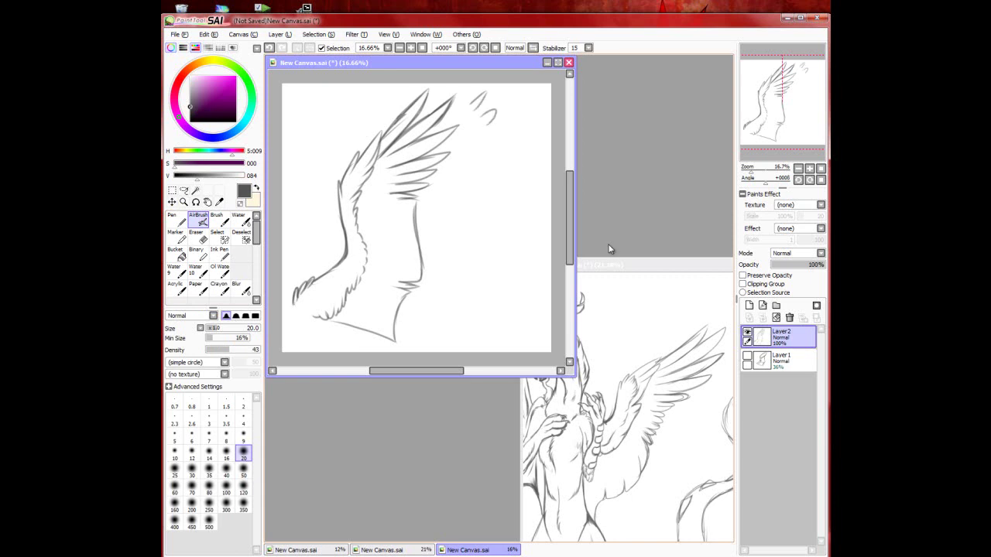
pyautogui.hotkey('ctrl', 'z')
pyautogui.hotkey('ctrl', 'z')
pyautogui.hotkey('ctrl', 'z')
pyautogui.hotkey('ctrl', 'z')
pyautogui.hotkey('ctrl', 'space')
pyautogui.moveTo(361, 238); pyautogui.dragTo(398, 246)
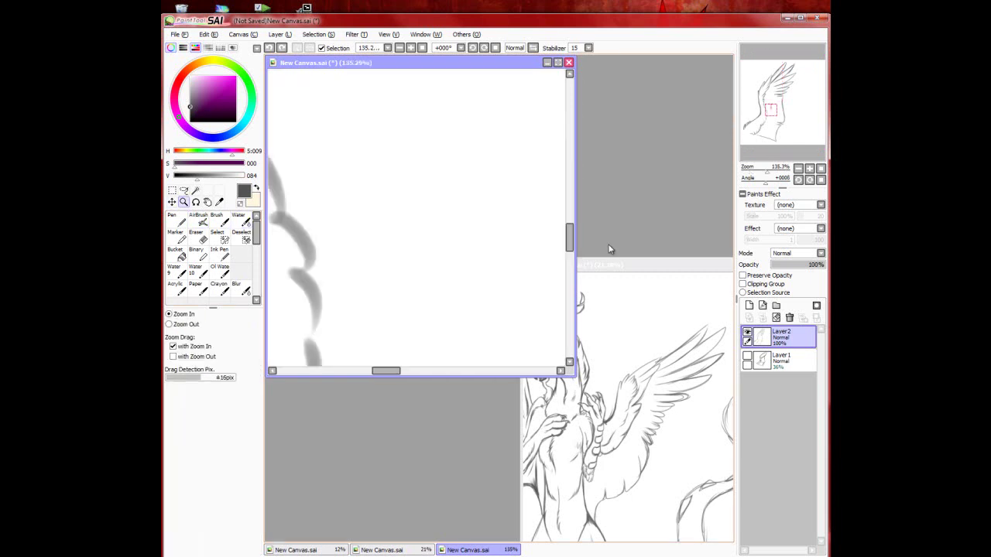
pyautogui.press('Home')
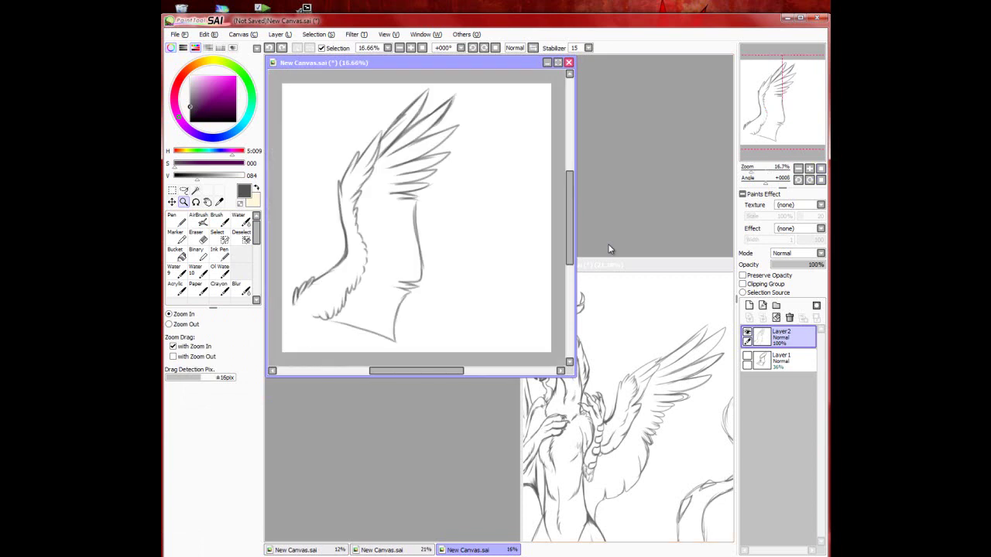
# Step: Maximize the wing canvas, fade the feather sketch layer to 38% opacity and add a new layer above it
pyautogui.rightClick(609, 245)
pyautogui.click(557, 63)
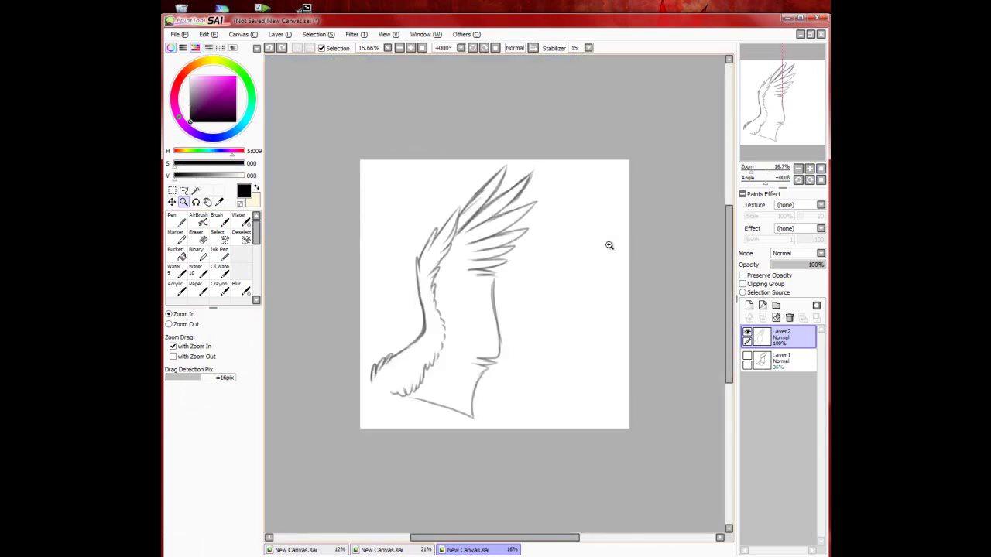
pyautogui.press('e')
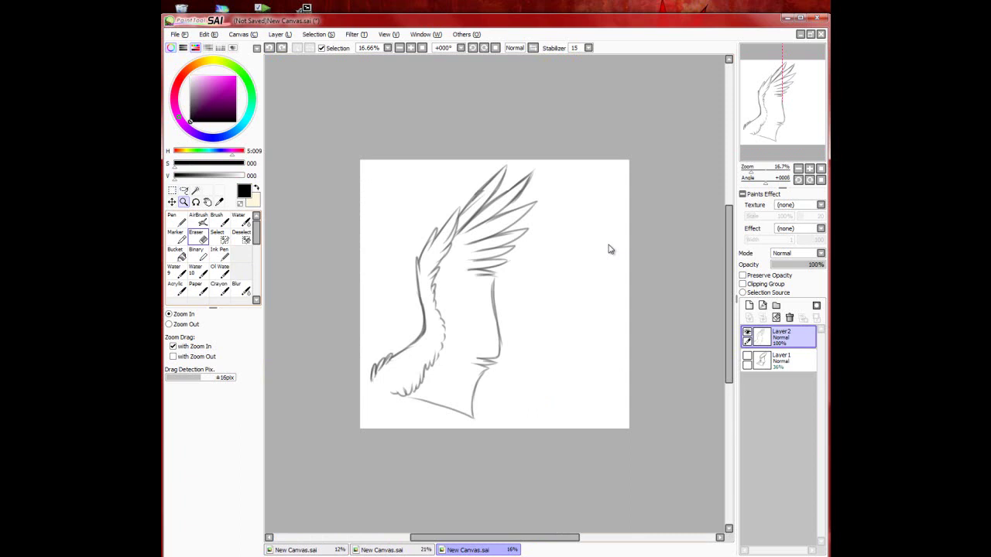
pyautogui.press('v')
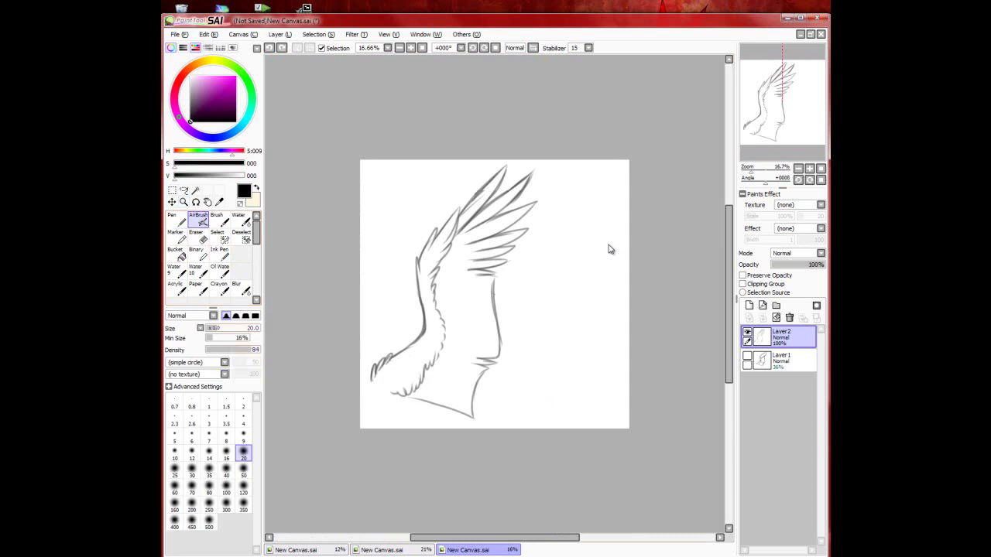
pyautogui.press(']')
pyautogui.press(']')
pyautogui.press(']')
pyautogui.click(791, 265)
pyautogui.click(748, 306)
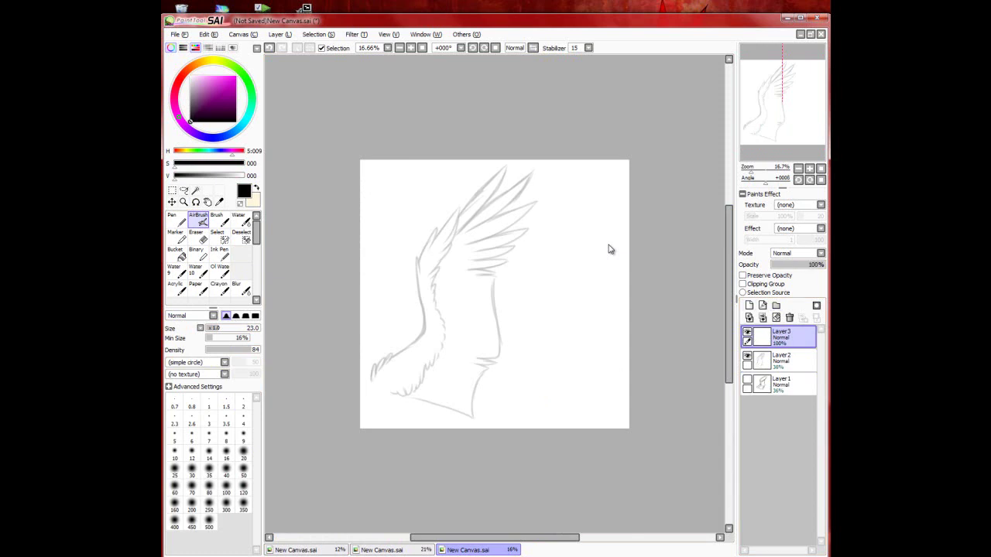
# Step: Ink the shoulder feathers, the lower arm's outer edge and the scalloped coverts up to the elbow with a black size 16 airbrush
pyautogui.click(759, 169)
pyautogui.moveTo(782, 106); pyautogui.dragTo(760, 115)
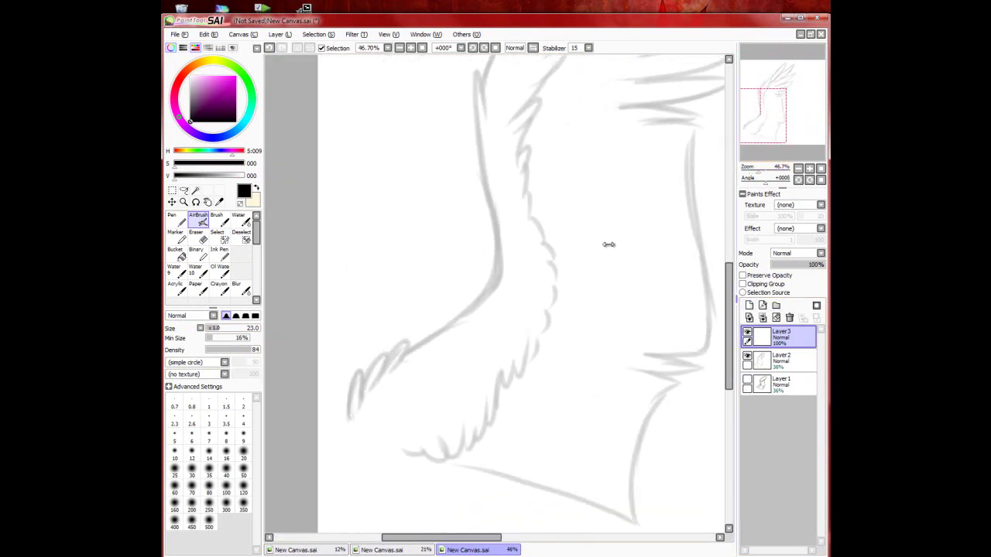
pyautogui.moveTo(359, 373); pyautogui.dragTo(349, 418)
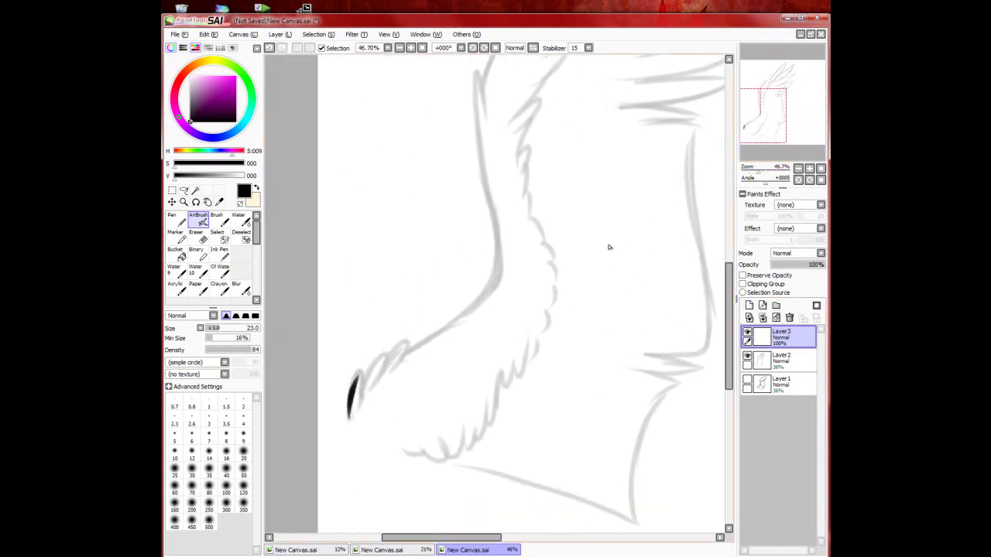
pyautogui.click(226, 453)
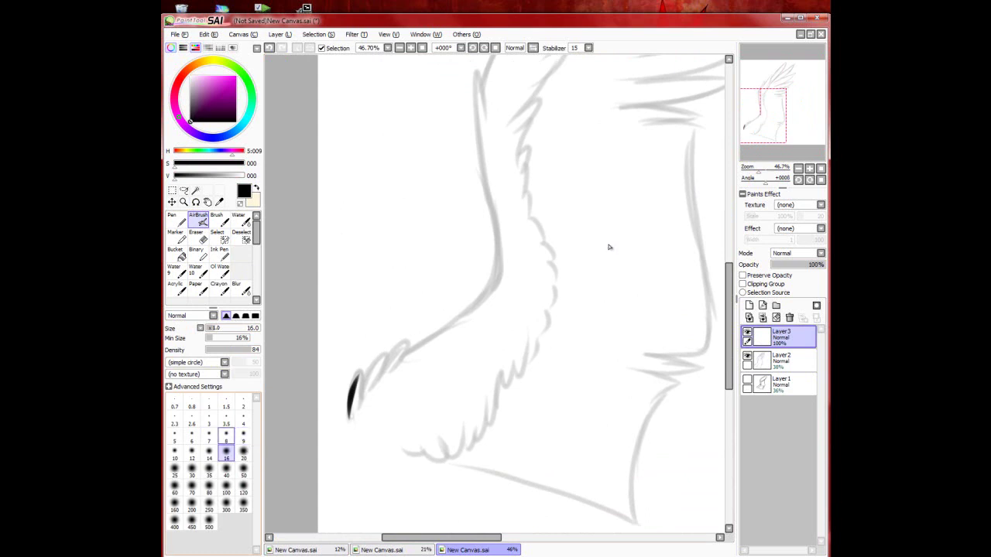
pyautogui.moveTo(362, 376)
pyautogui.mouseDown()
pyautogui.moveTo(357, 399)
pyautogui.moveTo(386, 361)
pyautogui.moveTo(384, 370)
pyautogui.moveTo(409, 342)
pyautogui.moveTo(446, 326)
pyautogui.moveTo(500, 269)
pyautogui.mouseUp()
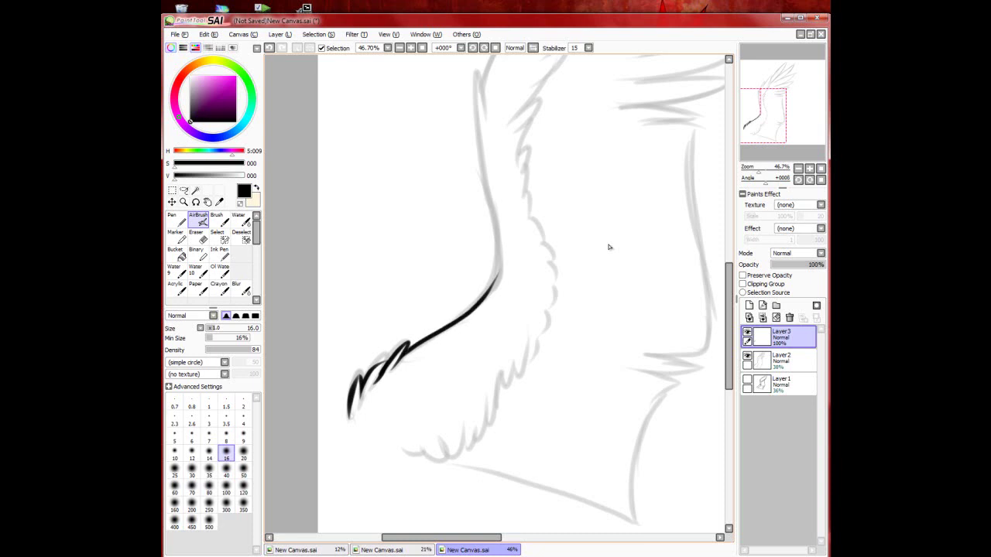
pyautogui.moveTo(408, 454)
pyautogui.mouseDown()
pyautogui.moveTo(442, 465)
pyautogui.moveTo(458, 437)
pyautogui.moveTo(480, 437)
pyautogui.moveTo(488, 410)
pyautogui.moveTo(504, 414)
pyautogui.moveTo(526, 364)
pyautogui.mouseUp()
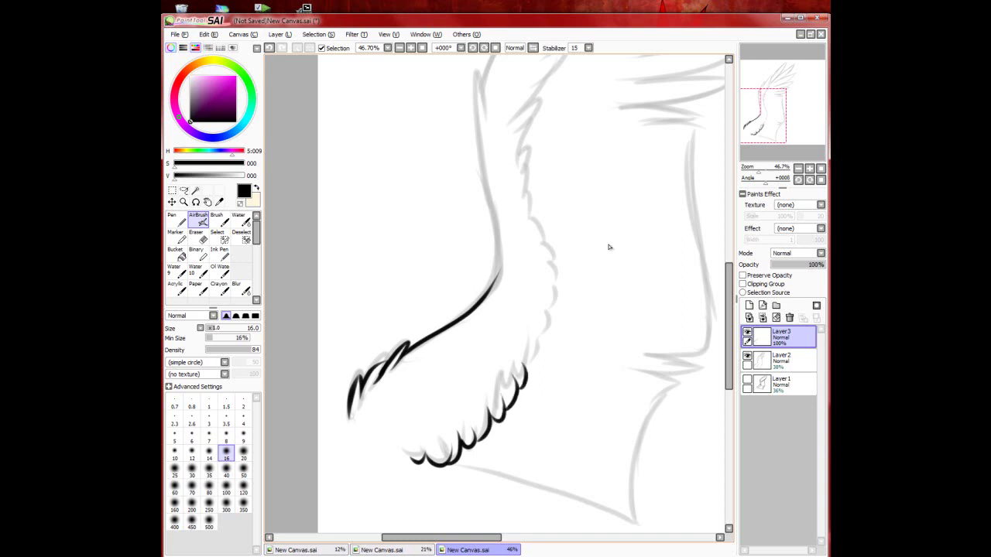
pyautogui.moveTo(544, 224)
pyautogui.mouseDown()
pyautogui.moveTo(569, 240)
pyautogui.moveTo(573, 268)
pyautogui.moveTo(556, 292)
pyautogui.moveTo(531, 367)
pyautogui.mouseUp()
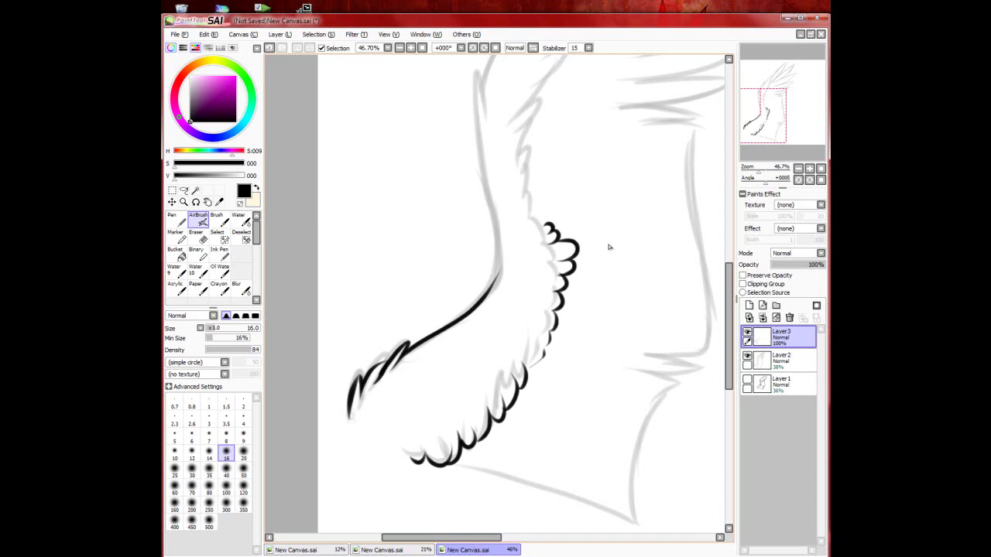
# Step: Ink the forearm's leading edge as one smooth curve from the wrist down to the elbow
pyautogui.moveTo(609, 247)
pyautogui.mouseDown()
pyautogui.moveTo(544, 436)
pyautogui.moveTo(613, 409)
pyautogui.mouseUp()
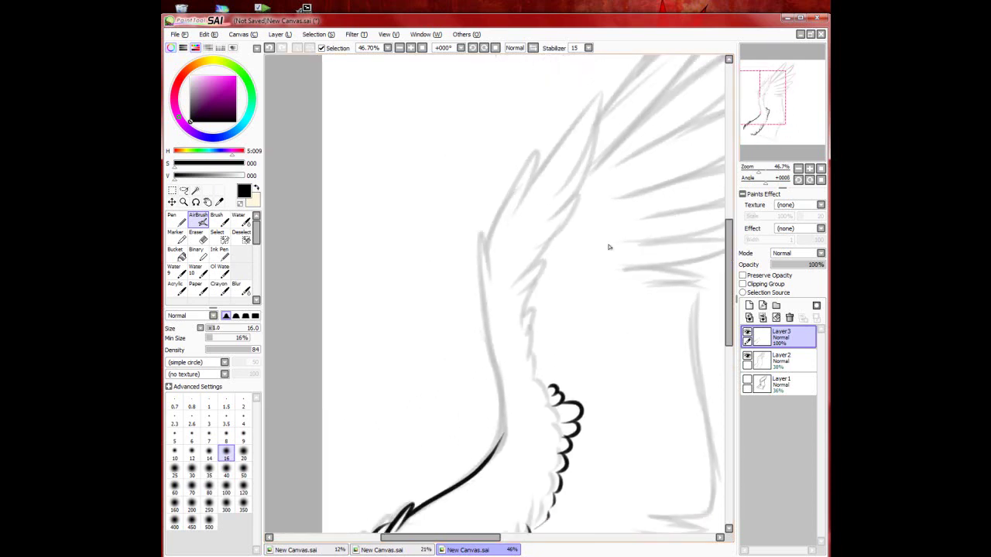
pyautogui.moveTo(493, 450); pyautogui.dragTo(504, 391)
pyautogui.hotkey('ctrl', 'z')
pyautogui.moveTo(480, 235); pyautogui.dragTo(499, 365)
pyautogui.hotkey('ctrl', 'z')
pyautogui.moveTo(480, 241)
pyautogui.mouseDown()
pyautogui.moveTo(484, 341)
pyautogui.moveTo(507, 422)
pyautogui.mouseUp()
pyautogui.moveTo(496, 372)
pyautogui.mouseDown()
pyautogui.moveTo(503, 442)
pyautogui.moveTo(493, 455)
pyautogui.mouseUp()
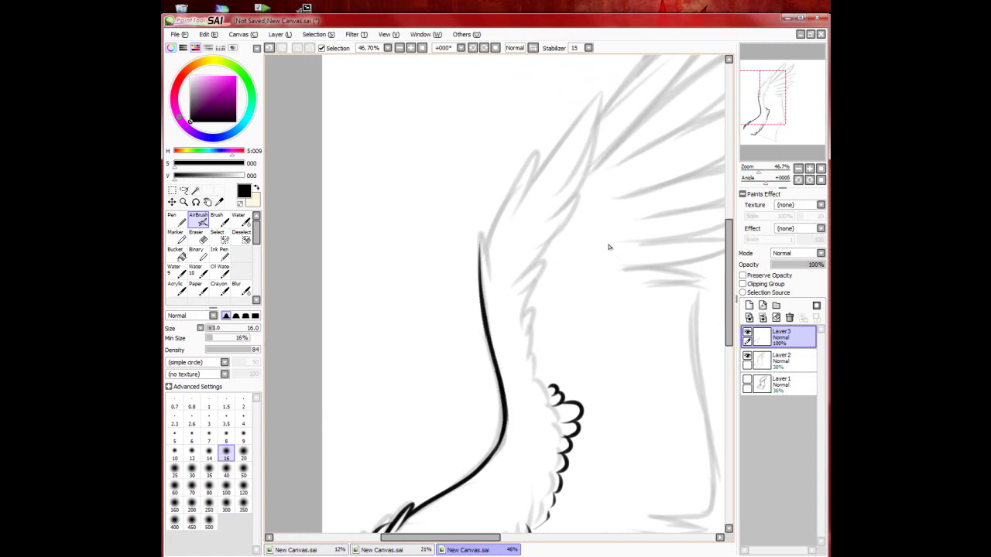
# Step: Ink the pointed overlapping feathers above the wrist and the jagged coverts down the forearm's inner edge
pyautogui.moveTo(487, 274)
pyautogui.mouseDown()
pyautogui.moveTo(480, 243)
pyautogui.moveTo(497, 217)
pyautogui.moveTo(502, 235)
pyautogui.mouseUp()
pyautogui.moveTo(517, 192)
pyautogui.mouseDown()
pyautogui.moveTo(594, 94)
pyautogui.moveTo(546, 202)
pyautogui.mouseUp()
pyautogui.moveTo(585, 142); pyautogui.dragTo(533, 246)
pyautogui.moveTo(565, 214)
pyautogui.mouseDown()
pyautogui.moveTo(528, 265)
pyautogui.moveTo(534, 370)
pyautogui.mouseUp()
# Step: Ink the two uppermost primary feathers as long pointed shapes, redrawing the strokes that miss
pyautogui.moveTo(609, 248)
pyautogui.mouseDown()
pyautogui.moveTo(531, 215)
pyautogui.moveTo(490, 258)
pyautogui.moveTo(476, 372)
pyautogui.mouseUp()
pyautogui.moveTo(461, 236); pyautogui.dragTo(566, 123)
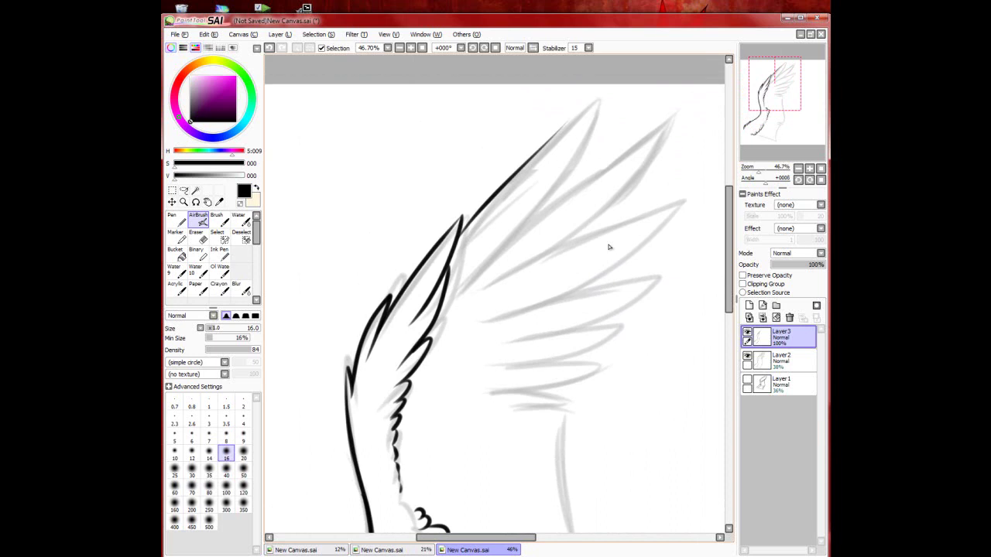
pyautogui.hotkey('ctrl', 'z')
pyautogui.moveTo(461, 234)
pyautogui.mouseDown()
pyautogui.moveTo(600, 97)
pyautogui.moveTo(493, 252)
pyautogui.mouseUp()
pyautogui.hotkey('ctrl', 'z')
pyautogui.moveTo(602, 96); pyautogui.dragTo(466, 288)
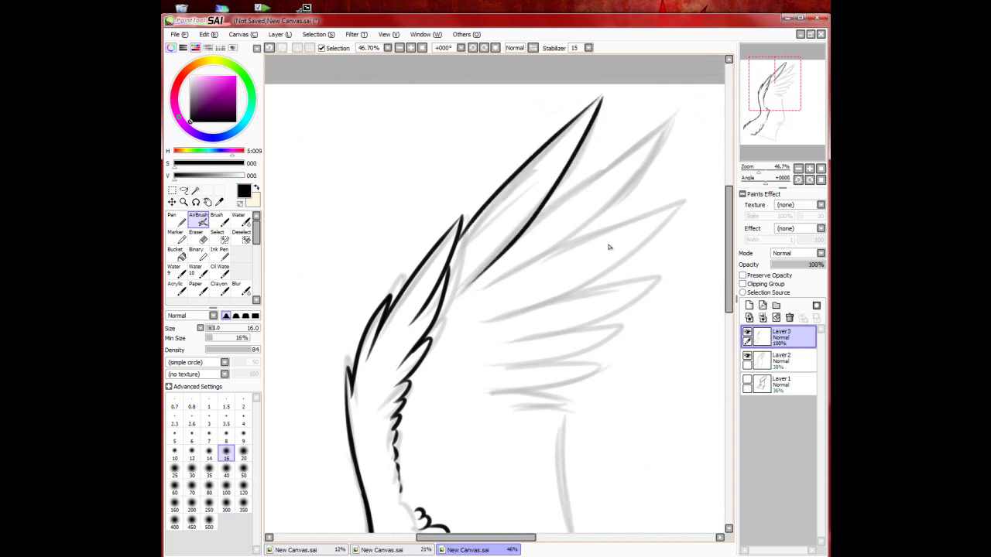
pyautogui.moveTo(525, 226)
pyautogui.mouseDown()
pyautogui.moveTo(685, 121)
pyautogui.moveTo(608, 207)
pyautogui.moveTo(528, 270)
pyautogui.mouseUp()
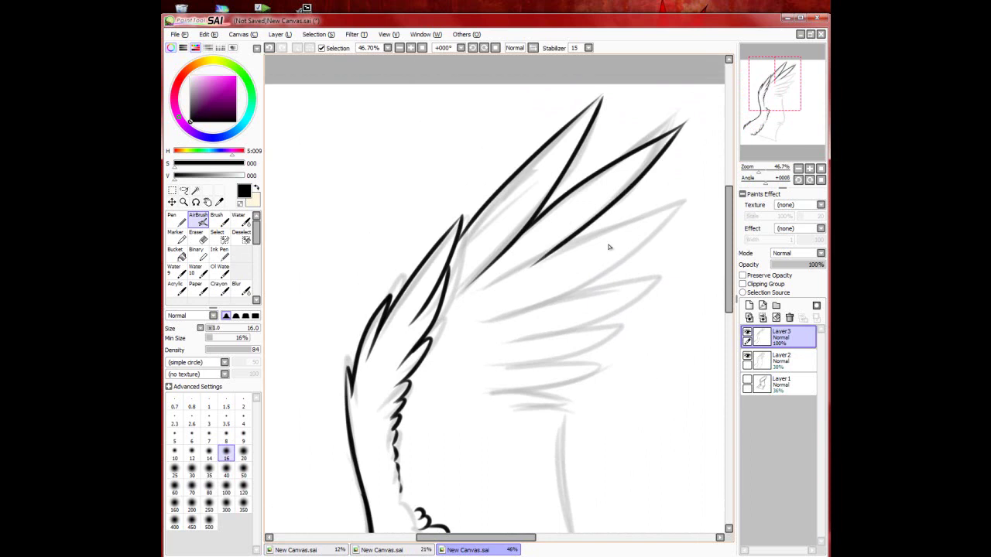
pyautogui.hotkey('ctrl', 'z')
pyautogui.moveTo(685, 123); pyautogui.dragTo(483, 288)
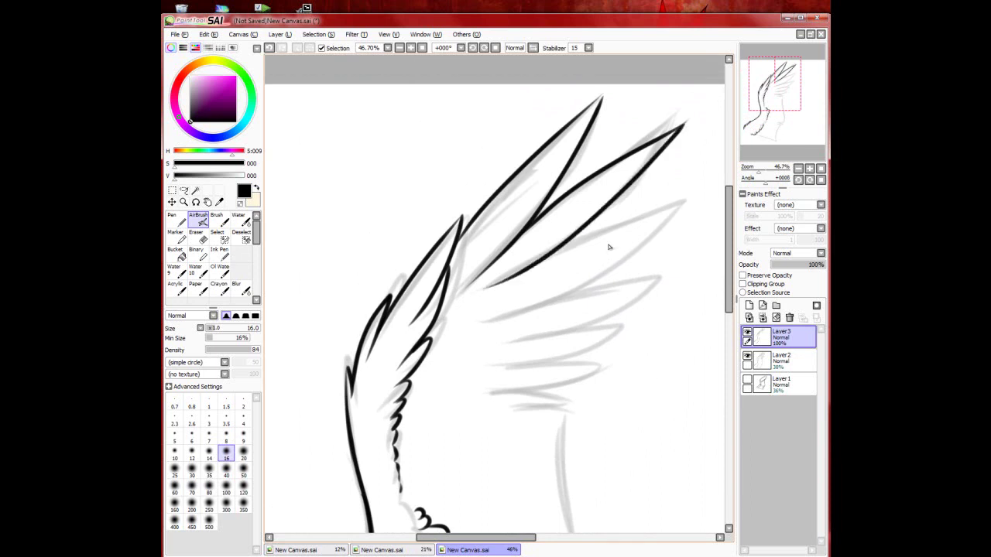
# Step: Ink the remaining primary feathers below the top two, each shorter than the one above
pyautogui.moveTo(539, 267); pyautogui.dragTo(697, 192)
pyautogui.hotkey('ctrl', 'z')
pyautogui.moveTo(559, 251)
pyautogui.mouseDown()
pyautogui.moveTo(683, 203)
pyautogui.moveTo(593, 270)
pyautogui.moveTo(487, 311)
pyautogui.mouseUp()
pyautogui.hotkey('ctrl', 'z')
pyautogui.moveTo(684, 203)
pyautogui.mouseDown()
pyautogui.moveTo(535, 309)
pyautogui.moveTo(683, 202)
pyautogui.moveTo(537, 310)
pyautogui.moveTo(680, 276)
pyautogui.moveTo(523, 336)
pyautogui.mouseUp()
pyautogui.hotkey('ctrl', 'z')
pyautogui.hotkey('ctrl', 'y')
pyautogui.moveTo(619, 325)
pyautogui.mouseDown()
pyautogui.moveTo(488, 369)
pyautogui.moveTo(604, 364)
pyautogui.mouseUp()
pyautogui.moveTo(602, 366)
pyautogui.mouseDown()
pyautogui.moveTo(488, 393)
pyautogui.moveTo(568, 400)
pyautogui.mouseUp()
pyautogui.moveTo(567, 403)
pyautogui.mouseDown()
pyautogui.moveTo(495, 410)
pyautogui.moveTo(513, 394)
pyautogui.moveTo(514, 410)
pyautogui.mouseUp()
# Step: Rework the tip of the shortest primary feather and ink a small pointed tip beneath it
pyautogui.hotkey('ctrl', 'z')
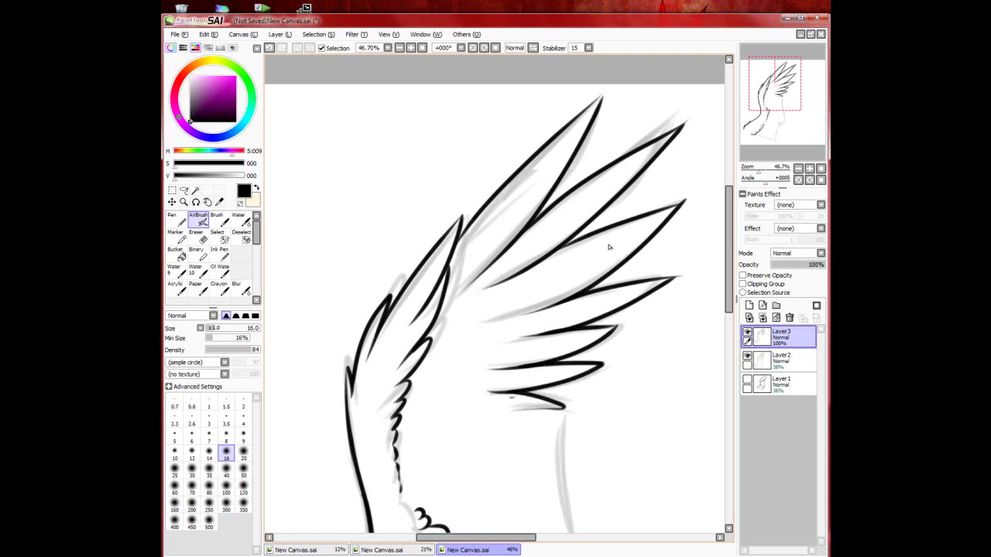
pyautogui.hotkey('ctrl', 'z')
pyautogui.hotkey('ctrl', 'y')
pyautogui.hotkey('ctrl', 'y')
pyautogui.hotkey('ctrl', 'z')
pyautogui.hotkey('ctrl', 'z')
pyautogui.hotkey('ctrl', 'y')
pyautogui.hotkey('ctrl', 'y')
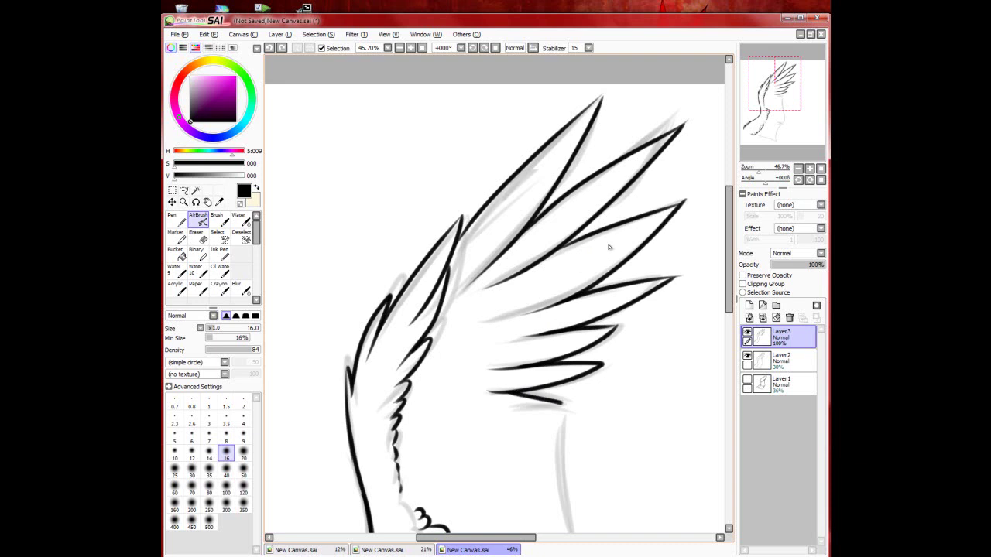
pyautogui.moveTo(502, 407)
pyautogui.mouseDown()
pyautogui.moveTo(557, 419)
pyautogui.moveTo(576, 519)
pyautogui.moveTo(608, 390)
pyautogui.mouseUp()
pyautogui.scroll(-1, 609, 248)
pyautogui.hotkey('ctrl', 'z')
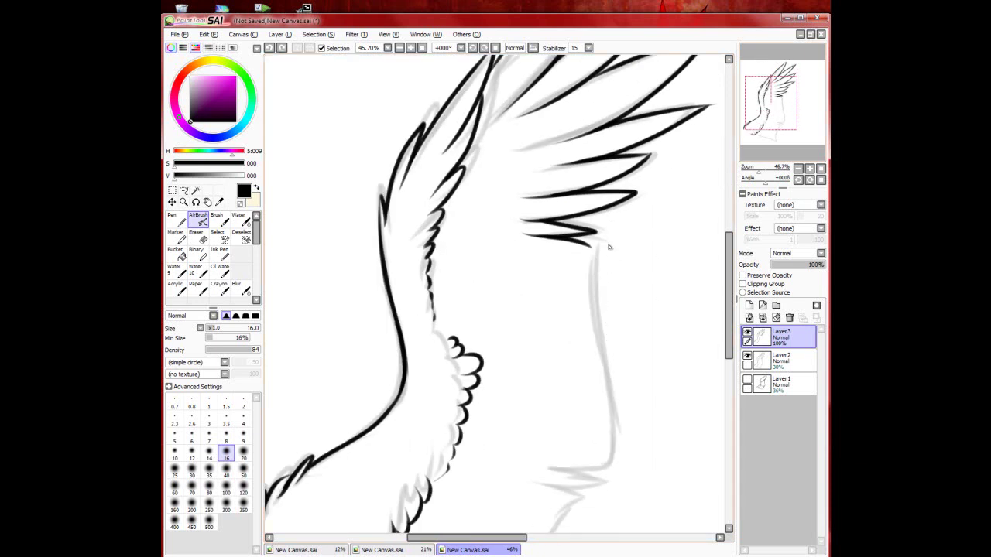
# Step: Ink the secondary feathers' trailing edge below the primaries, with small notches midway and pointed tips at its lower end
pyautogui.moveTo(589, 248)
pyautogui.mouseDown()
pyautogui.moveTo(598, 340)
pyautogui.moveTo(572, 349)
pyautogui.moveTo(605, 363)
pyautogui.moveTo(579, 368)
pyautogui.moveTo(605, 377)
pyautogui.moveTo(608, 474)
pyautogui.moveTo(547, 465)
pyautogui.moveTo(603, 488)
pyautogui.moveTo(551, 481)
pyautogui.mouseUp()
pyautogui.hotkey('ctrl', 'z')
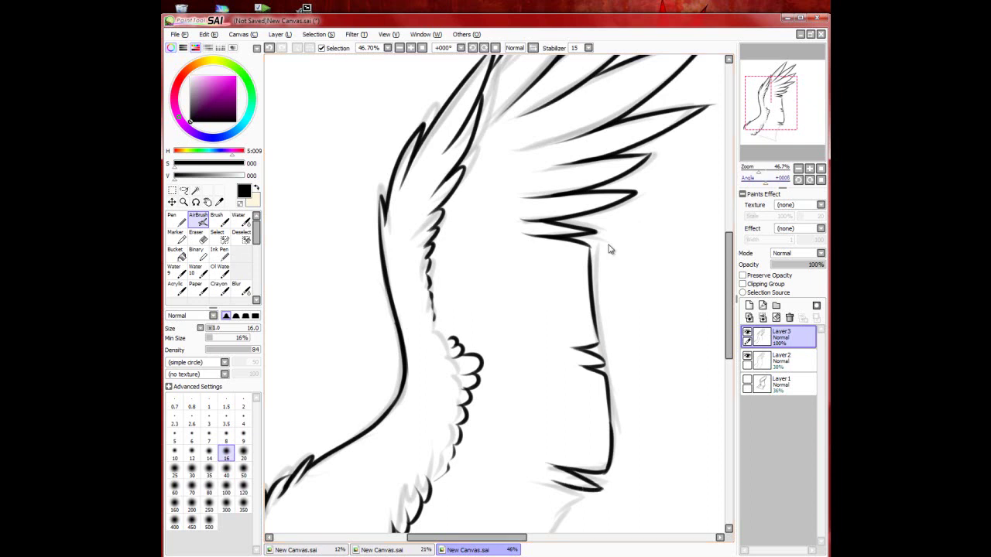
pyautogui.moveTo(599, 366); pyautogui.dragTo(608, 249)
# Step: Ink the lowest feather notches, the curved edge down to the bottom point and the lower edge running back toward the shoulder
pyautogui.scroll(-1, 609, 247)
pyautogui.moveTo(561, 334); pyautogui.dragTo(590, 359)
pyautogui.moveTo(590, 359)
pyautogui.mouseDown()
pyautogui.moveTo(533, 356)
pyautogui.moveTo(551, 392)
pyautogui.moveTo(541, 433)
pyautogui.mouseUp()
pyautogui.hotkey('ctrl', 'z')
pyautogui.moveTo(540, 367)
pyautogui.mouseDown()
pyautogui.moveTo(573, 374)
pyautogui.moveTo(550, 480)
pyautogui.moveTo(528, 458)
pyautogui.moveTo(547, 486)
pyautogui.moveTo(425, 448)
pyautogui.mouseUp()
pyautogui.hotkey('ctrl', 'z')
pyautogui.hotkey('ctrl', 'z')
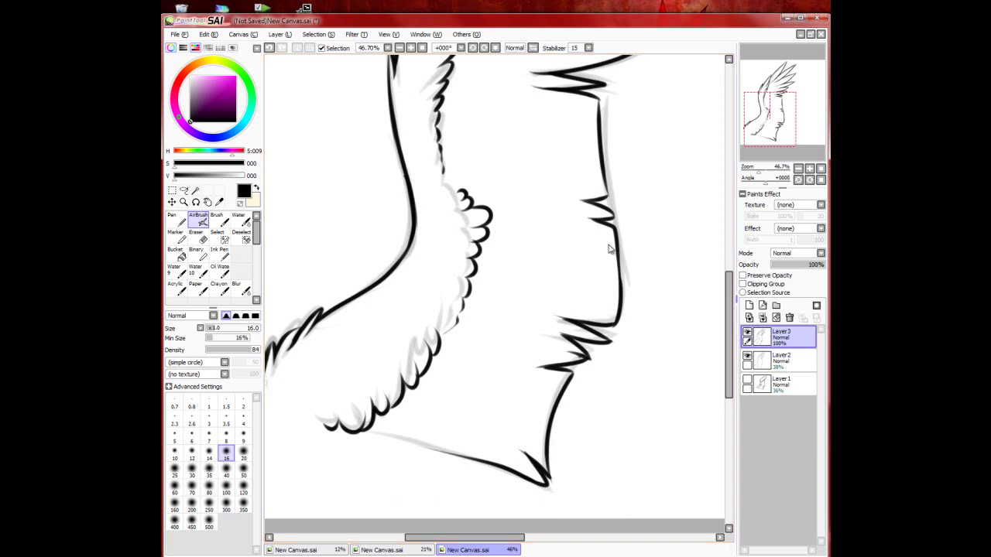
# Step: Hide the faded feather sketch layer so only the inked wing shows
pyautogui.scroll(-2, 608, 247)
pyautogui.click(792, 384)
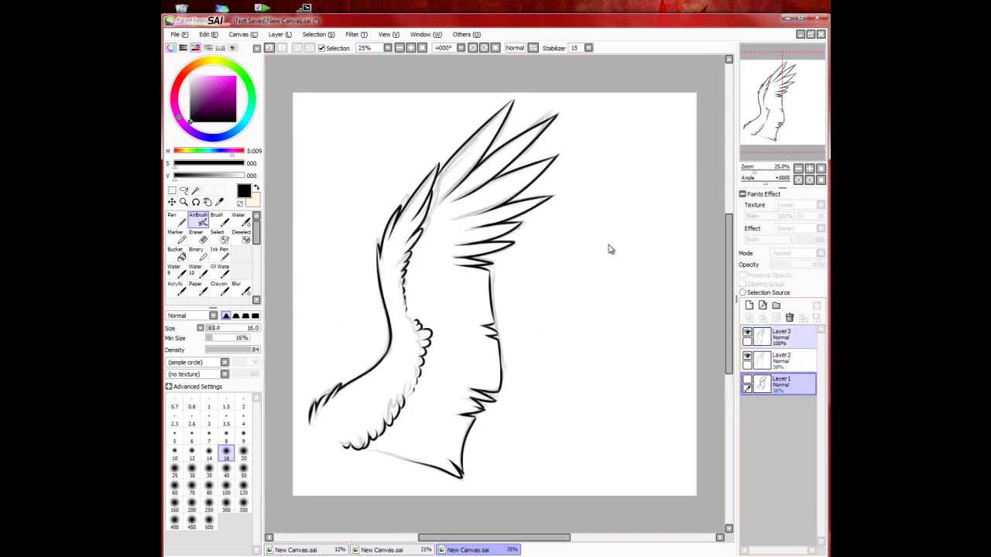
pyautogui.click(792, 360)
pyautogui.click(747, 356)
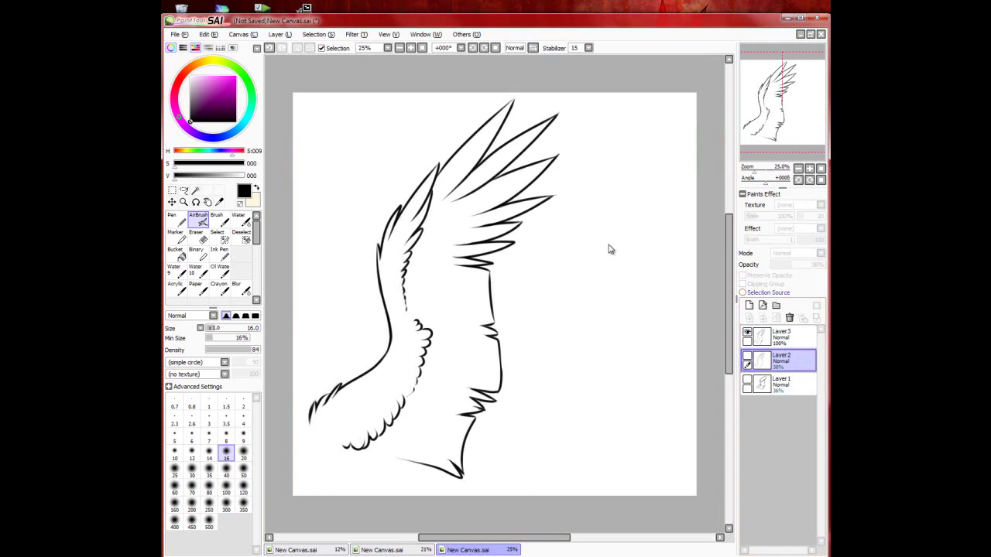
# Step: View the construction sketch by itself, and display the feather sketch layer at 100% opacity for comparison
pyautogui.click(747, 332)
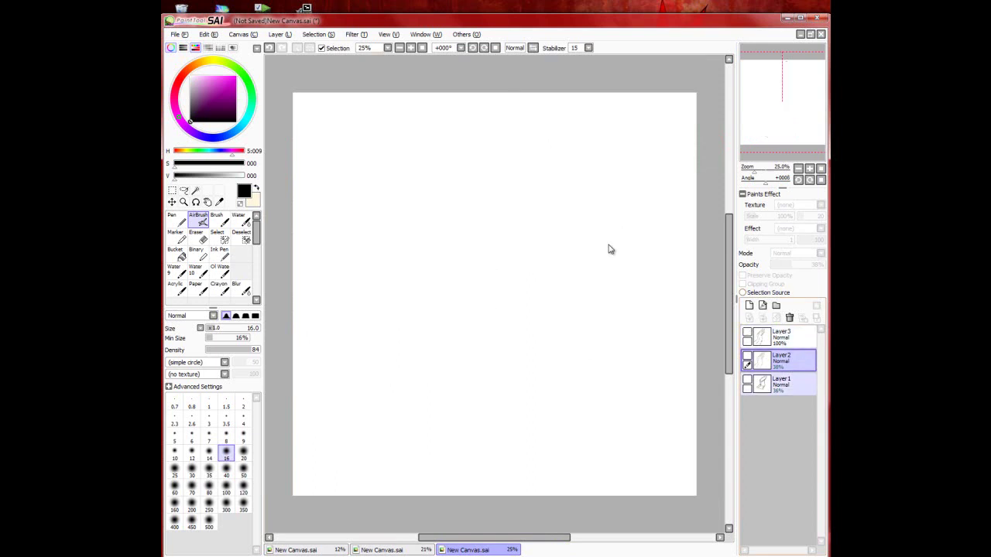
pyautogui.click(747, 380)
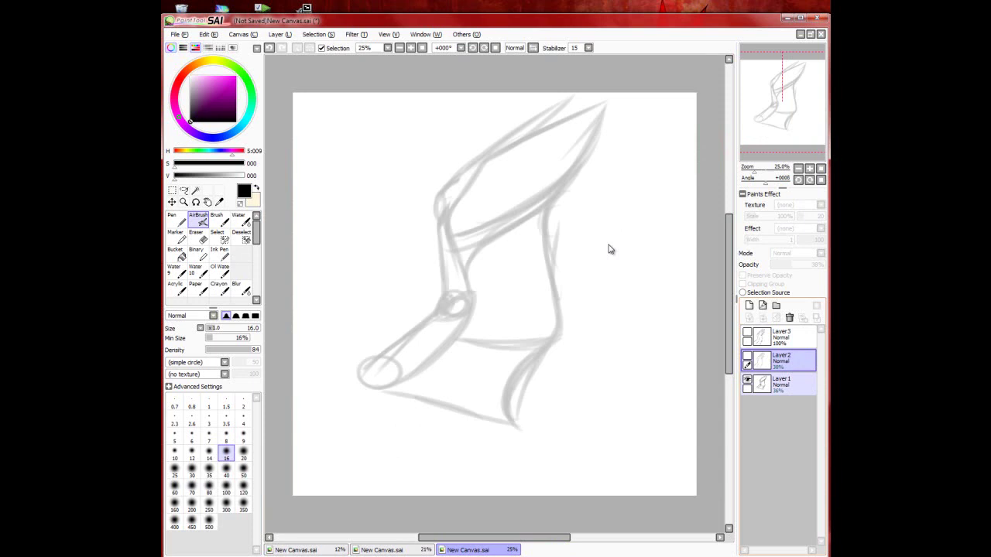
pyautogui.click(747, 379)
pyautogui.click(747, 356)
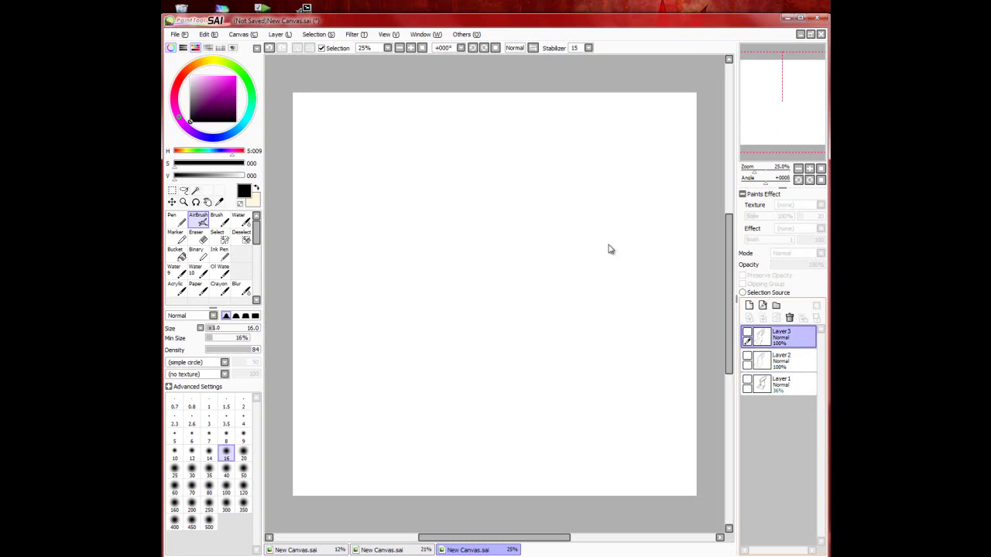
# Step: Show only the inked layer, rotate the canvas and draw a thin shaft line in the third primary feather with a size 7 airbrush
pyautogui.press('[')
pyautogui.press('[')
pyautogui.press('[')
pyautogui.press('[')
pyautogui.press('[')
pyautogui.press('[')
pyautogui.press('[')
pyautogui.press('[')
pyautogui.press('[')
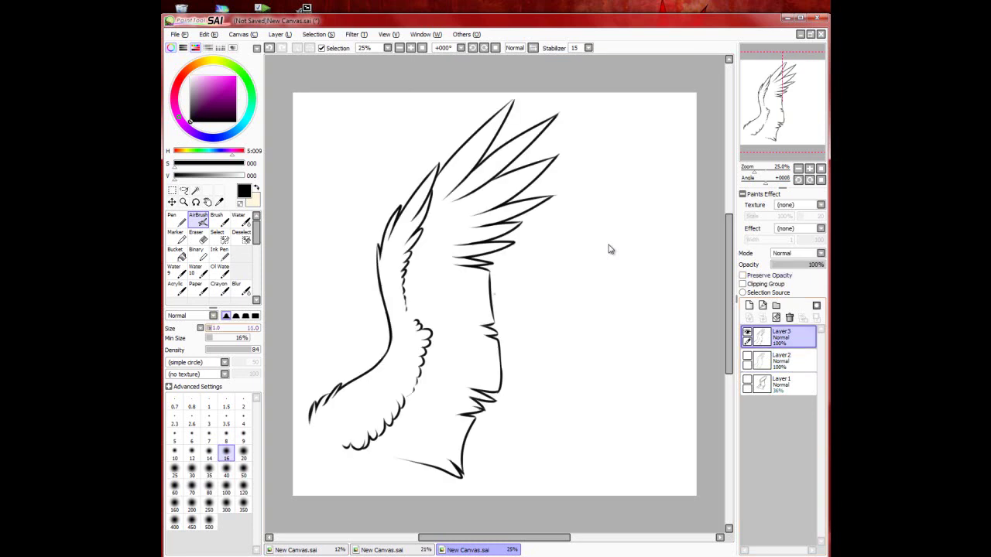
pyautogui.moveTo(766, 180); pyautogui.dragTo(755, 180)
pyautogui.moveTo(754, 169); pyautogui.dragTo(763, 170)
pyautogui.moveTo(782, 103)
pyautogui.mouseDown()
pyautogui.moveTo(763, 99)
pyautogui.moveTo(767, 70)
pyautogui.moveTo(797, 72)
pyautogui.moveTo(787, 79)
pyautogui.mouseUp()
pyautogui.moveTo(477, 234); pyautogui.dragTo(531, 401)
pyautogui.hotkey('ctrl', 'z')
pyautogui.click(209, 436)
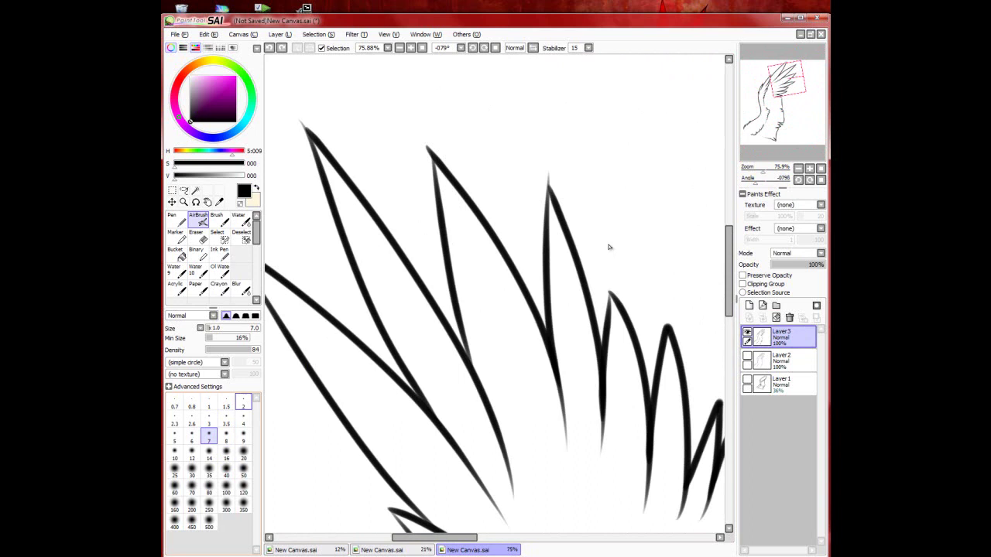
pyautogui.hotkey('ctrl', 'z')
pyautogui.moveTo(470, 238)
pyautogui.mouseDown()
pyautogui.moveTo(544, 460)
pyautogui.moveTo(536, 455)
pyautogui.mouseUp()
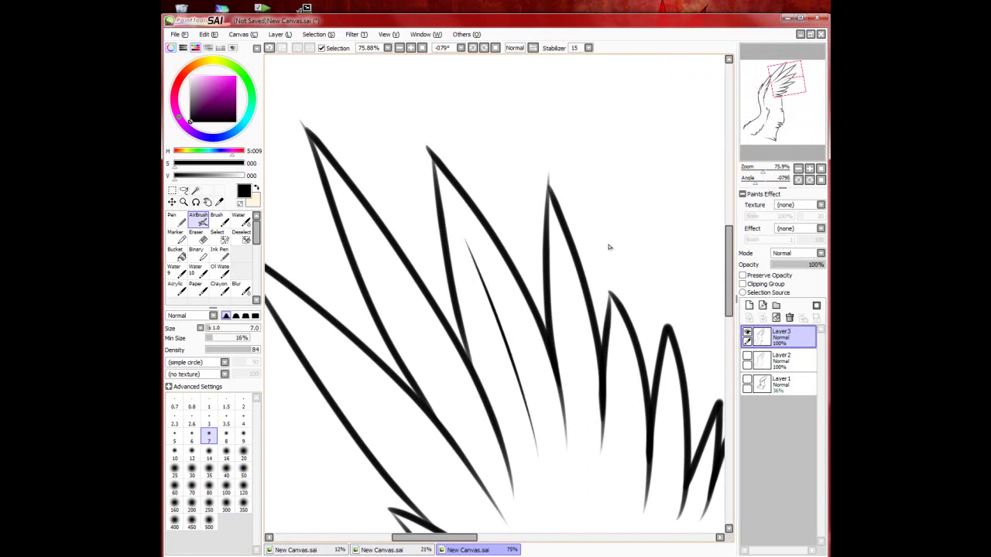
# Step: Draw thin shaft lines inside the fourth, fifth and sixth primary feathers, redrawing the sixth until it is fine and light
pyautogui.moveTo(568, 282); pyautogui.dragTo(586, 444)
pyautogui.moveTo(630, 393); pyautogui.dragTo(628, 476)
pyautogui.hotkey('ctrl', 'z')
pyautogui.moveTo(624, 349); pyautogui.dragTo(629, 479)
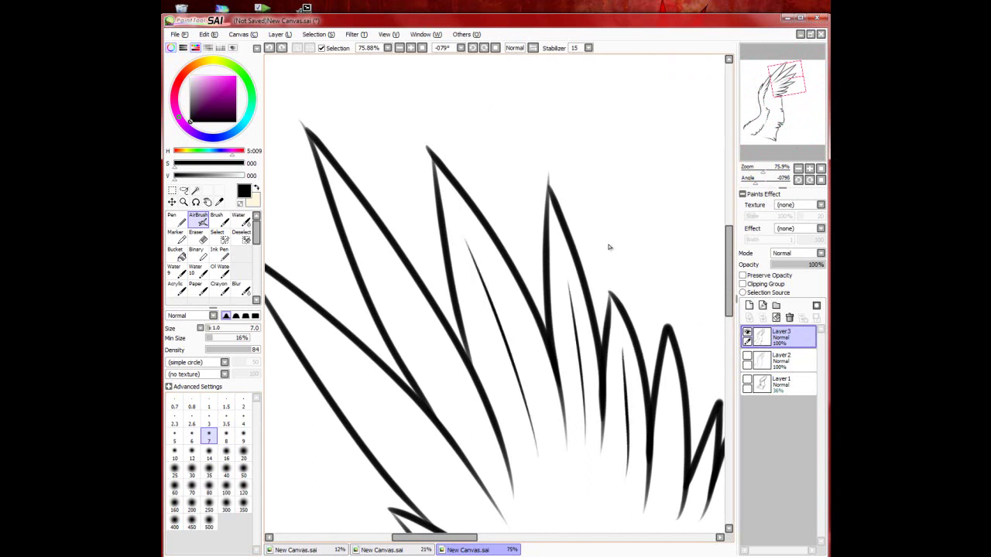
pyautogui.moveTo(669, 397); pyautogui.dragTo(658, 494)
pyautogui.hotkey('ctrl', 'z')
pyautogui.moveTo(669, 391); pyautogui.dragTo(671, 498)
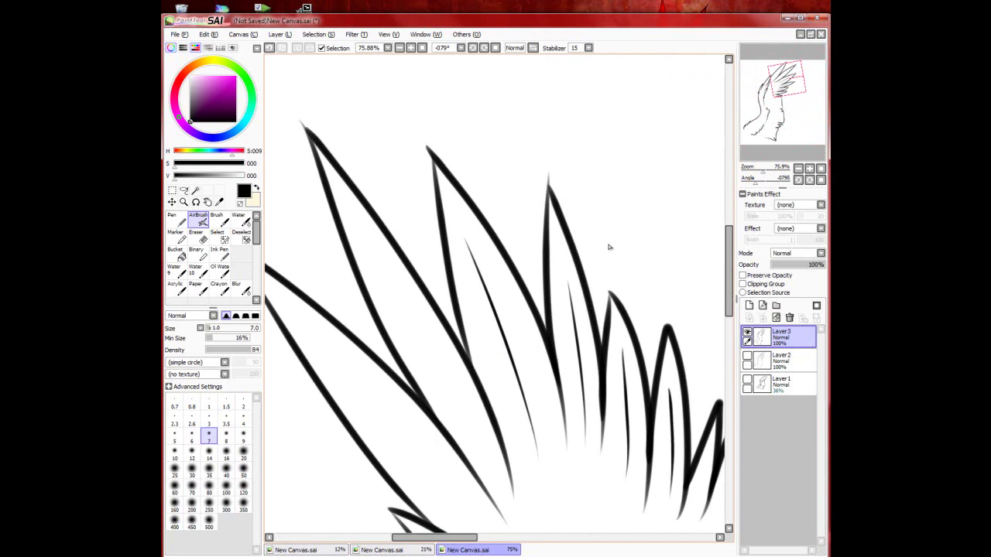
pyautogui.hotkey('ctrl', 'z')
pyautogui.moveTo(669, 410); pyautogui.dragTo(667, 493)
pyautogui.hotkey('ctrl', 'z')
pyautogui.moveTo(672, 379); pyautogui.dragTo(665, 475)
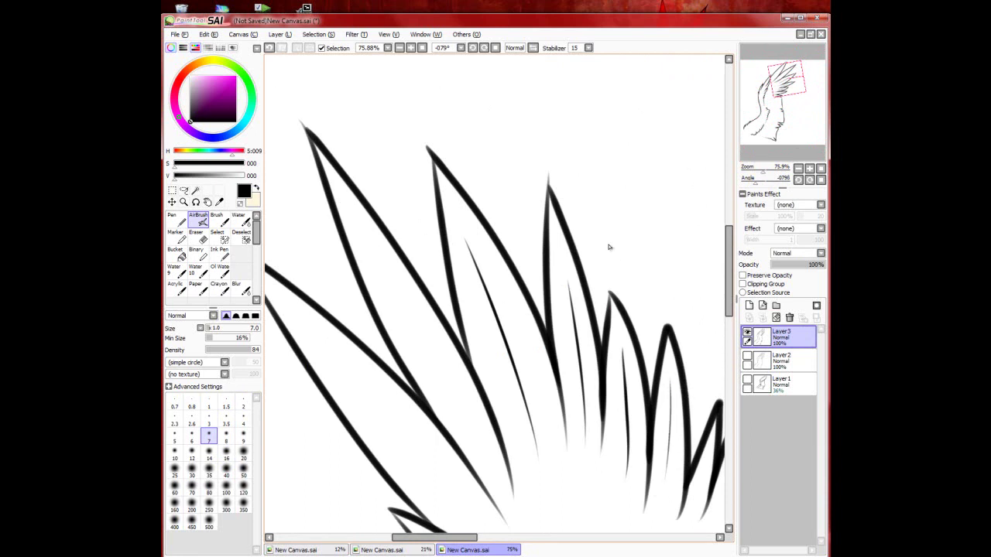
# Step: Draw thin shaft lines inside the two uppermost primary feathers and return the canvas to its unrotated full view
pyautogui.moveTo(370, 246); pyautogui.dragTo(487, 468)
pyautogui.moveTo(332, 362); pyautogui.dragTo(462, 514)
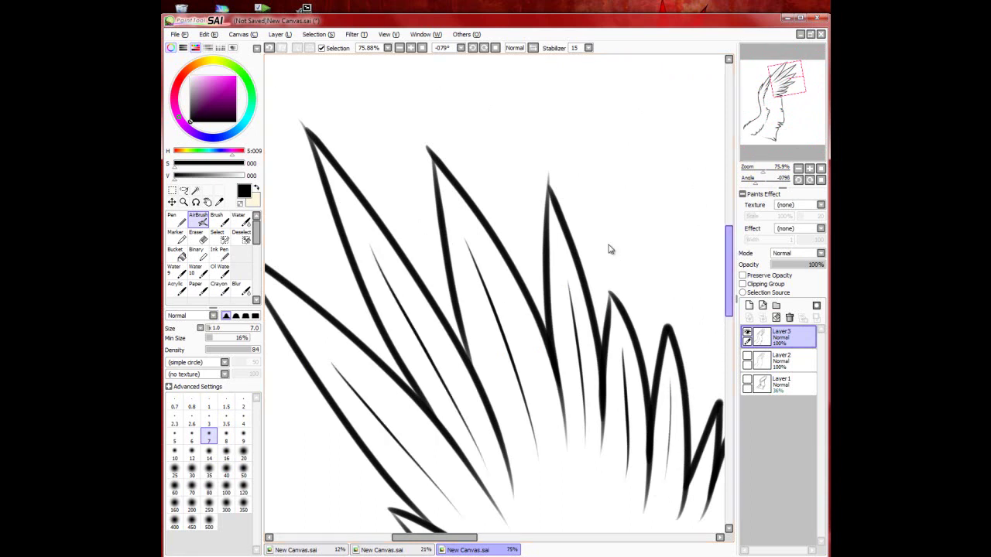
pyautogui.press('Home')
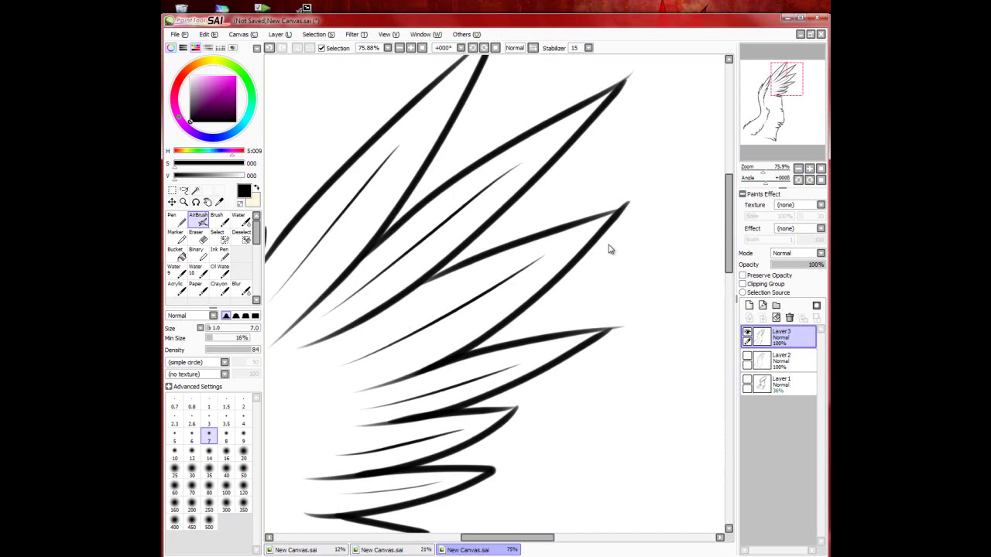
pyautogui.hotkey('ctrl', '0')
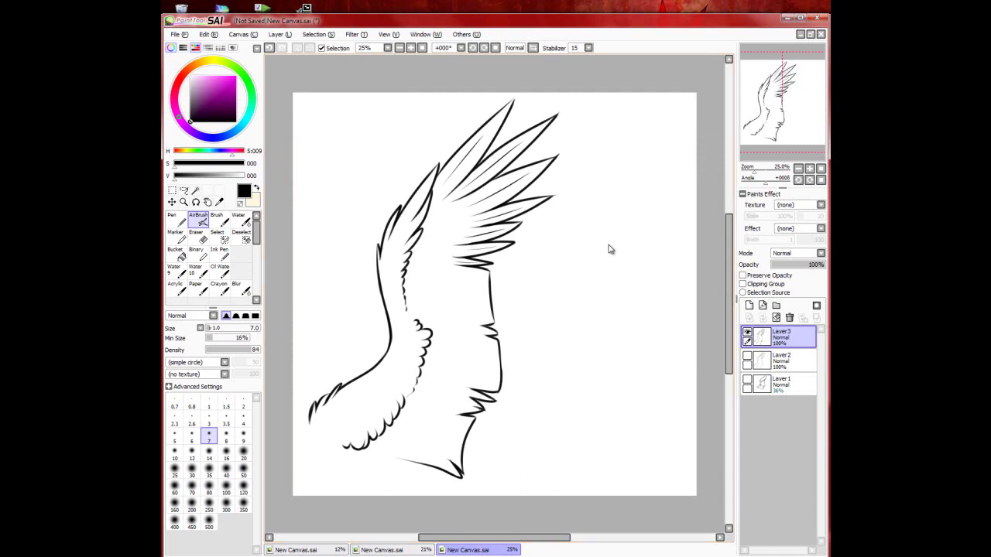
# Step: Set the eraser to size 14 and trim the inner ends of the shaft lines in the upper primary feathers
pyautogui.press('e')
pyautogui.moveTo(250, 328); pyautogui.dragTo(213, 328)
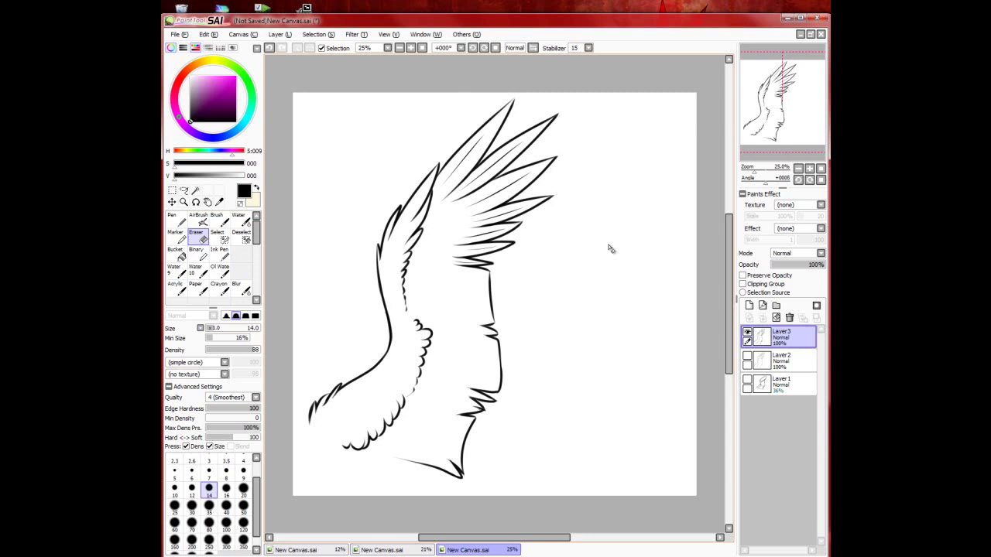
pyautogui.scroll(3, 610, 249)
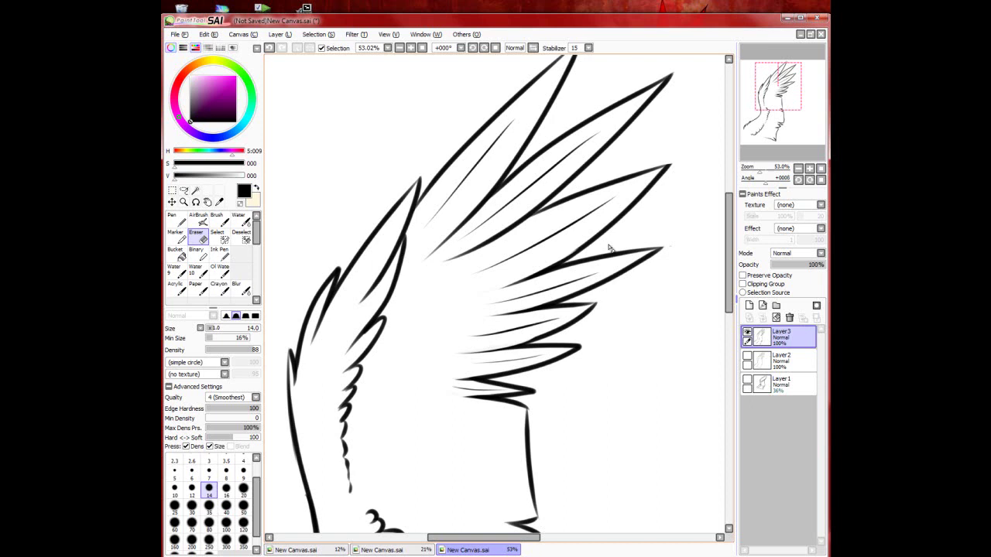
pyautogui.hotkey('ctrl', 'z')
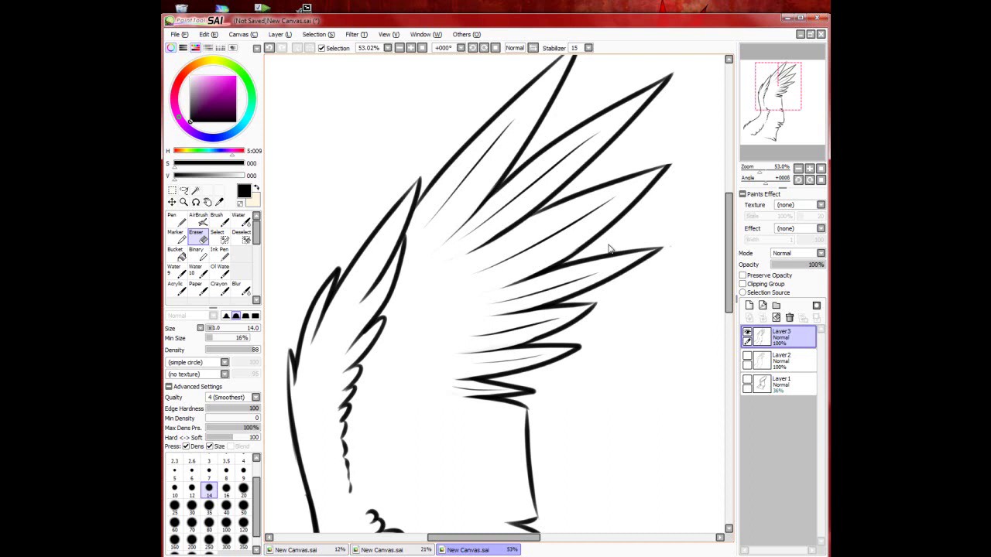
pyautogui.moveTo(609, 249); pyautogui.dragTo(668, 50)
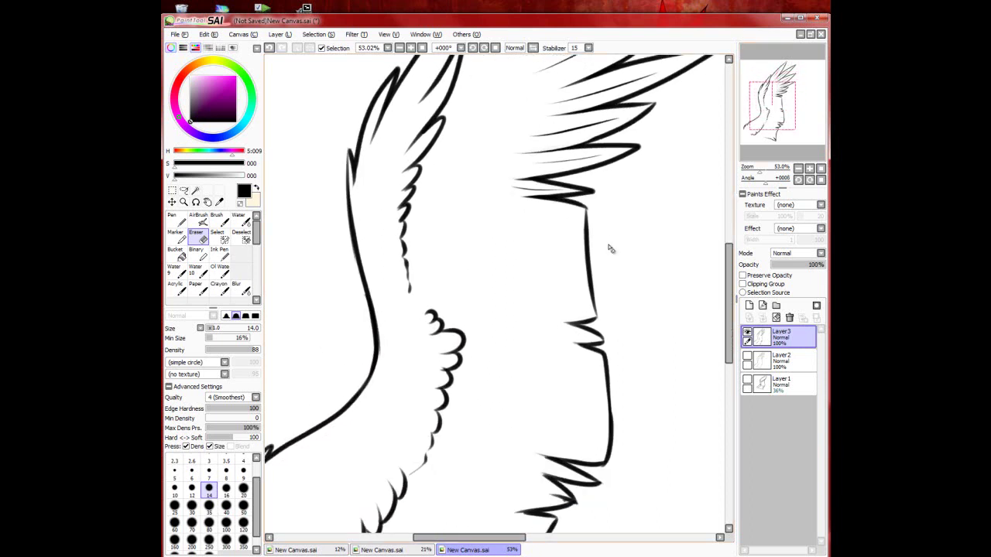
# Step: Clean up the line ends around the notch in the lower trailing edge with the eraser
pyautogui.hotkey('ctrl', 'z')
pyautogui.hotkey('ctrl', 'y')
pyautogui.scroll(-5, 608, 248)
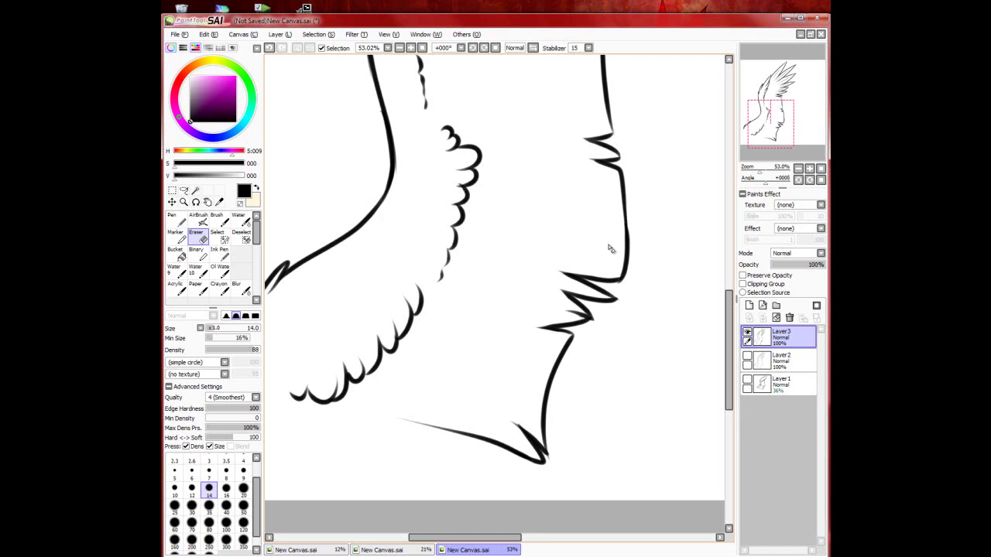
pyautogui.moveTo(599, 161); pyautogui.dragTo(613, 167)
pyautogui.hotkey('ctrl', 'z')
pyautogui.moveTo(609, 248); pyautogui.dragTo(624, 211)
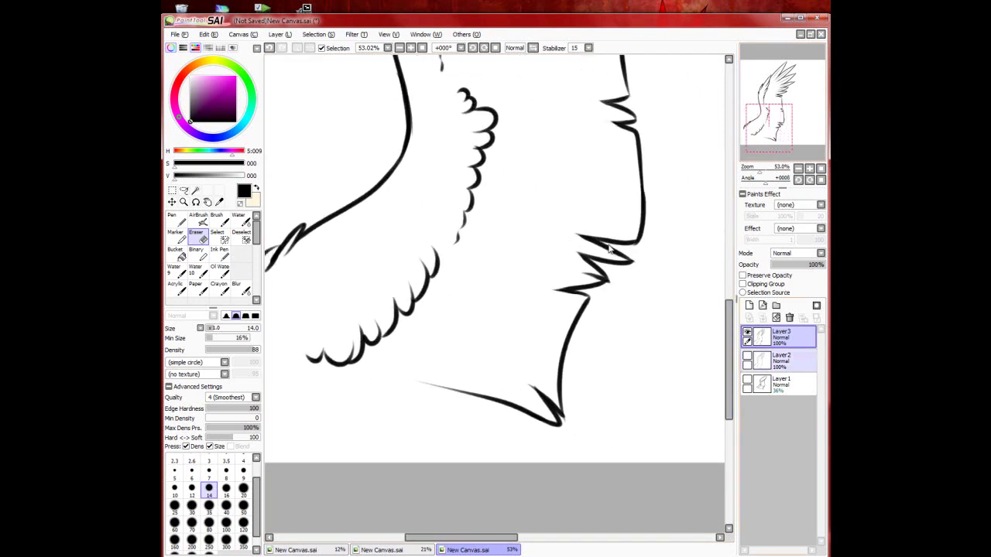
# Step: Add a new layer directly beneath the inked layer and set the airbrush to dark grey (V 098) at size 21
pyautogui.click(785, 361)
pyautogui.click(748, 306)
pyautogui.press('v')
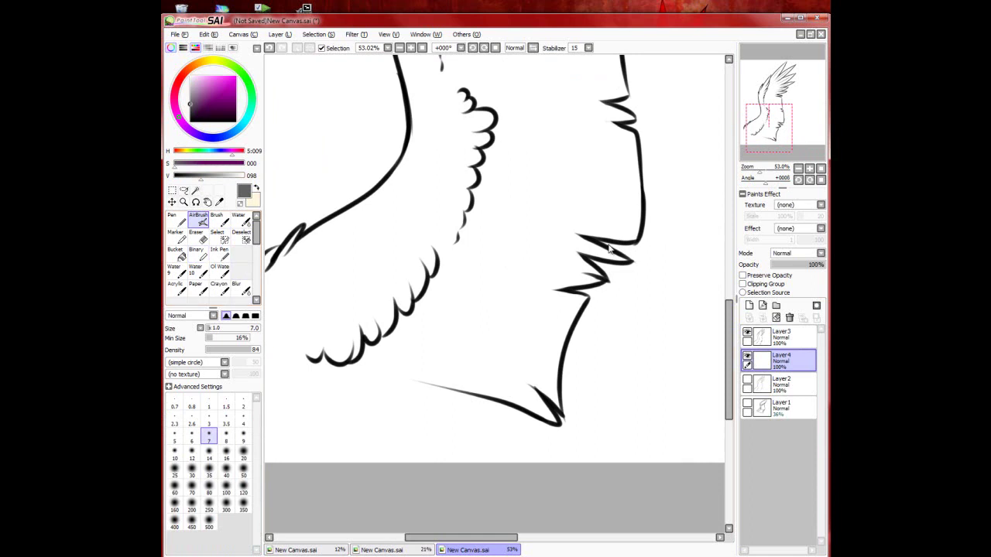
pyautogui.moveTo(214, 328); pyautogui.dragTo(219, 328)
# Step: Trace dark grey along the wing's bottom edge, lower tip and jagged lower trailing edge, redoing strokes that miss the outline
pyautogui.moveTo(316, 358); pyautogui.dragTo(419, 384)
pyautogui.hotkey('ctrl', 'z')
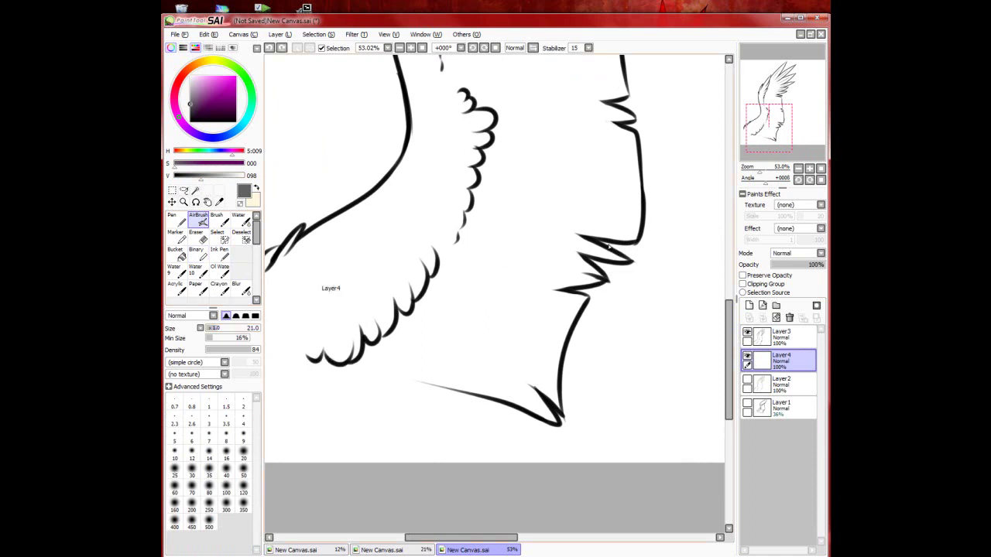
pyautogui.moveTo(318, 360)
pyautogui.mouseDown()
pyautogui.moveTo(507, 395)
pyautogui.moveTo(555, 421)
pyautogui.mouseUp()
pyautogui.hotkey('ctrl', 'z')
pyautogui.hotkey('ctrl', 'z')
pyautogui.moveTo(497, 397)
pyautogui.mouseDown()
pyautogui.moveTo(553, 420)
pyautogui.moveTo(530, 379)
pyautogui.moveTo(556, 407)
pyautogui.moveTo(555, 373)
pyautogui.moveTo(585, 296)
pyautogui.moveTo(544, 288)
pyautogui.moveTo(579, 284)
pyautogui.moveTo(572, 282)
pyautogui.moveTo(585, 271)
pyautogui.moveTo(572, 246)
pyautogui.moveTo(626, 261)
pyautogui.moveTo(570, 240)
pyautogui.moveTo(635, 230)
pyautogui.moveTo(631, 134)
pyautogui.moveTo(602, 114)
pyautogui.mouseUp()
pyautogui.moveTo(610, 248); pyautogui.dragTo(565, 378)
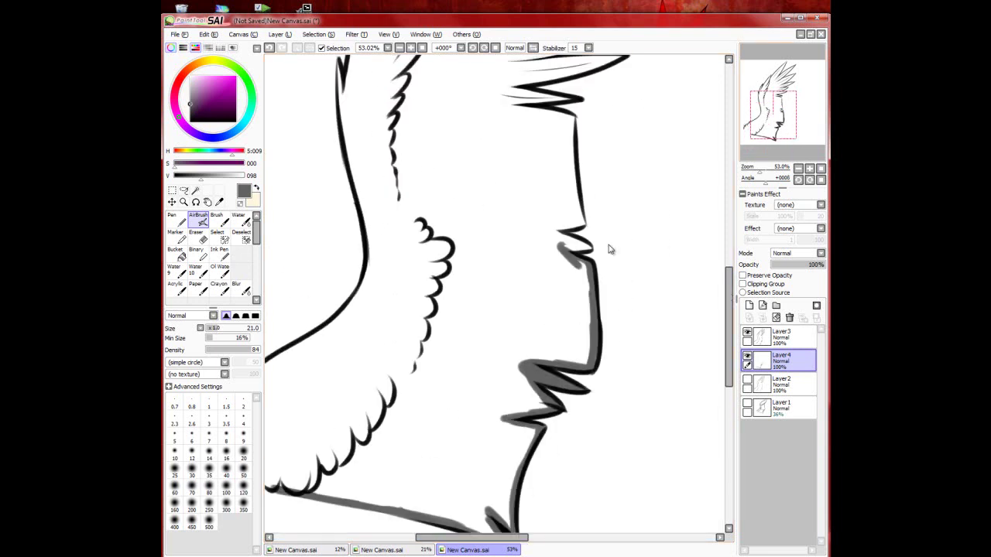
# Step: Continue the dark grey border up the remaining trailing edge and around the short lower primaries and the fourth long feather
pyautogui.moveTo(563, 250)
pyautogui.mouseDown()
pyautogui.moveTo(590, 243)
pyautogui.moveTo(553, 232)
pyautogui.moveTo(584, 225)
pyautogui.moveTo(578, 174)
pyautogui.moveTo(572, 218)
pyautogui.moveTo(570, 144)
pyautogui.mouseUp()
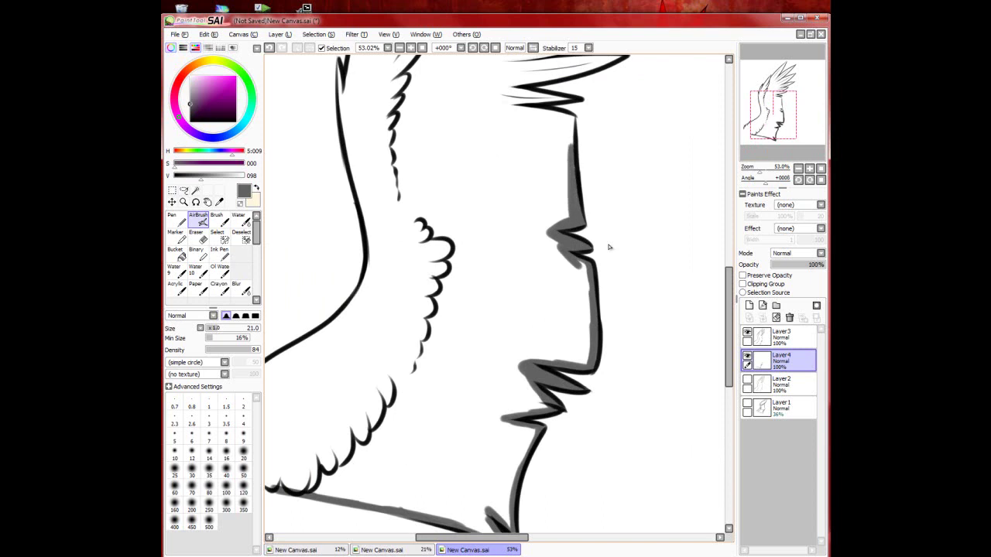
pyautogui.moveTo(567, 218)
pyautogui.mouseDown()
pyautogui.moveTo(571, 120)
pyautogui.moveTo(503, 106)
pyautogui.moveTo(559, 97)
pyautogui.moveTo(511, 91)
pyautogui.moveTo(462, 264)
pyautogui.moveTo(466, 308)
pyautogui.moveTo(508, 275)
pyautogui.moveTo(552, 267)
pyautogui.mouseUp()
pyautogui.moveTo(492, 281)
pyautogui.mouseDown()
pyautogui.moveTo(582, 257)
pyautogui.moveTo(497, 275)
pyautogui.moveTo(602, 212)
pyautogui.moveTo(505, 229)
pyautogui.moveTo(666, 159)
pyautogui.moveTo(510, 197)
pyautogui.mouseUp()
pyautogui.click(776, 86)
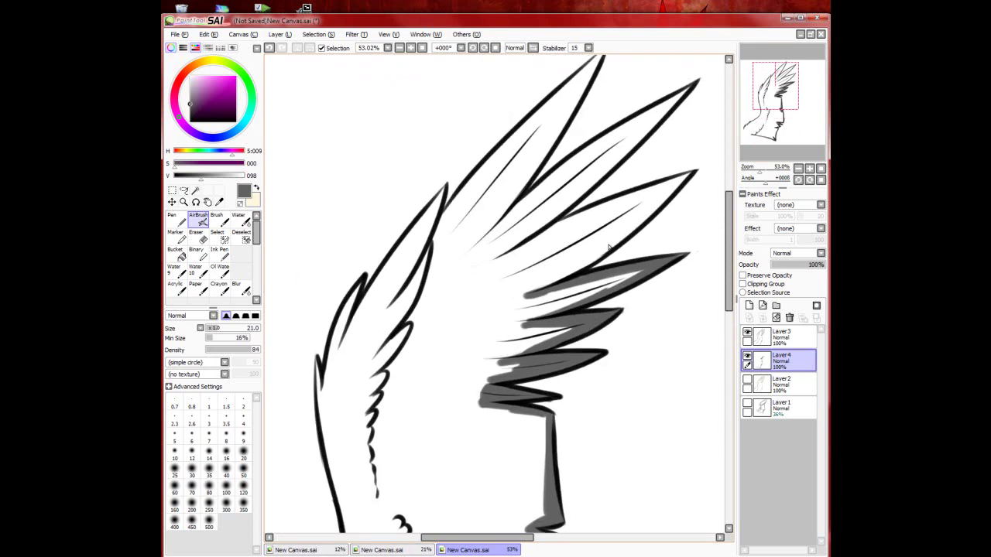
# Step: Trace the dark grey border inside the three longest primary feathers and down the pointed feathers of the upper leading edge
pyautogui.moveTo(534, 290)
pyautogui.mouseDown()
pyautogui.moveTo(558, 281)
pyautogui.moveTo(523, 298)
pyautogui.moveTo(685, 179)
pyautogui.moveTo(598, 205)
pyautogui.moveTo(503, 255)
pyautogui.moveTo(691, 85)
pyautogui.moveTo(589, 149)
pyautogui.moveTo(480, 242)
pyautogui.moveTo(538, 186)
pyautogui.moveTo(482, 236)
pyautogui.moveTo(562, 127)
pyautogui.moveTo(597, 56)
pyautogui.mouseUp()
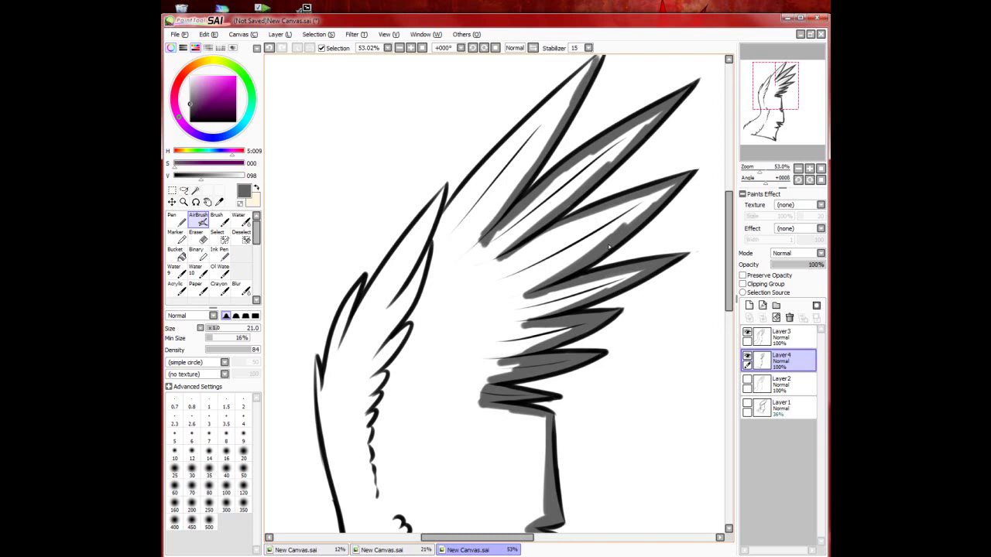
pyautogui.moveTo(608, 250); pyautogui.dragTo(592, 302)
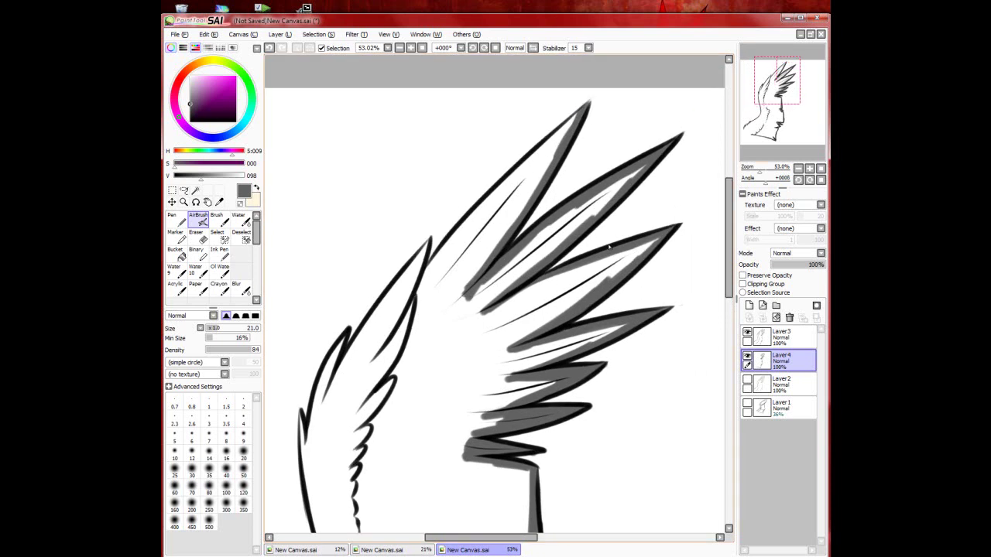
pyautogui.moveTo(577, 112)
pyautogui.mouseDown()
pyautogui.moveTo(427, 259)
pyautogui.moveTo(418, 295)
pyautogui.moveTo(417, 267)
pyautogui.moveTo(346, 356)
pyautogui.moveTo(322, 404)
pyautogui.moveTo(346, 333)
pyautogui.moveTo(308, 450)
pyautogui.mouseUp()
pyautogui.moveTo(446, 421); pyautogui.dragTo(608, 247)
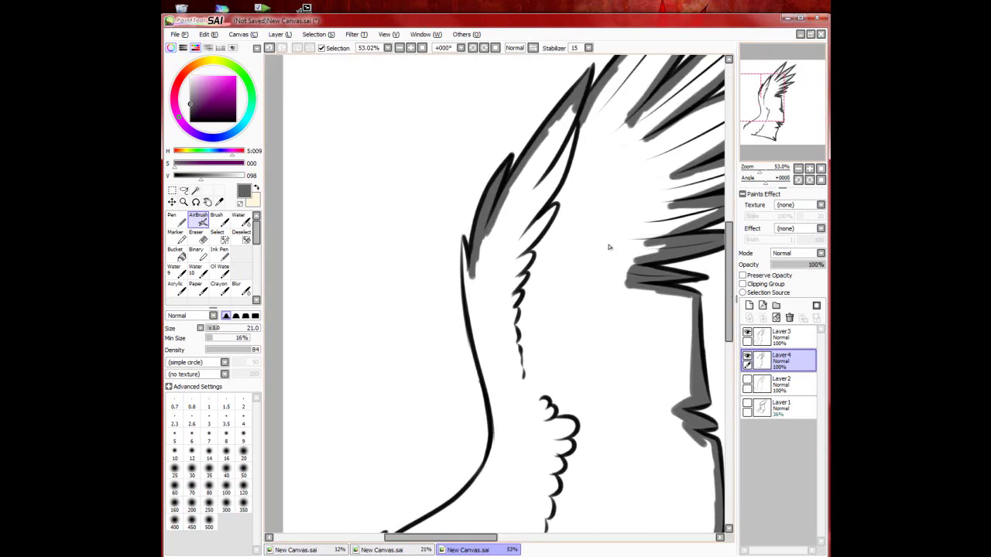
# Step: Run the dark grey border down the leading edge and around the shoulder, closing it at the lowest covert feathers
pyautogui.moveTo(463, 241)
pyautogui.mouseDown()
pyautogui.moveTo(495, 415)
pyautogui.moveTo(494, 468)
pyautogui.mouseUp()
pyautogui.scroll(-5, 609, 247)
pyautogui.hscroll(-3, 609, 247)
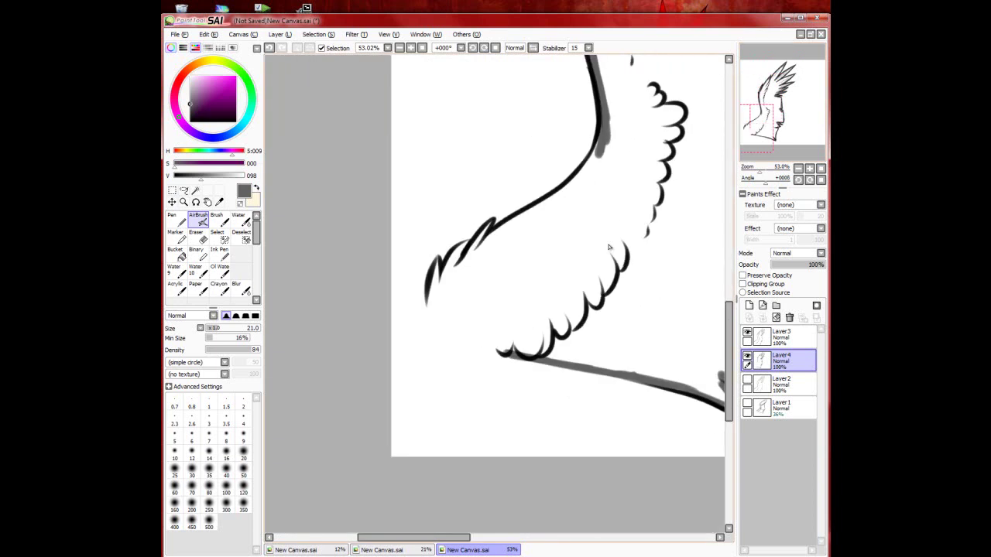
pyautogui.moveTo(597, 143)
pyautogui.mouseDown()
pyautogui.moveTo(553, 197)
pyautogui.moveTo(460, 265)
pyautogui.moveTo(461, 244)
pyautogui.moveTo(437, 294)
pyautogui.moveTo(435, 267)
pyautogui.moveTo(431, 304)
pyautogui.moveTo(445, 332)
pyautogui.moveTo(530, 353)
pyautogui.mouseUp()
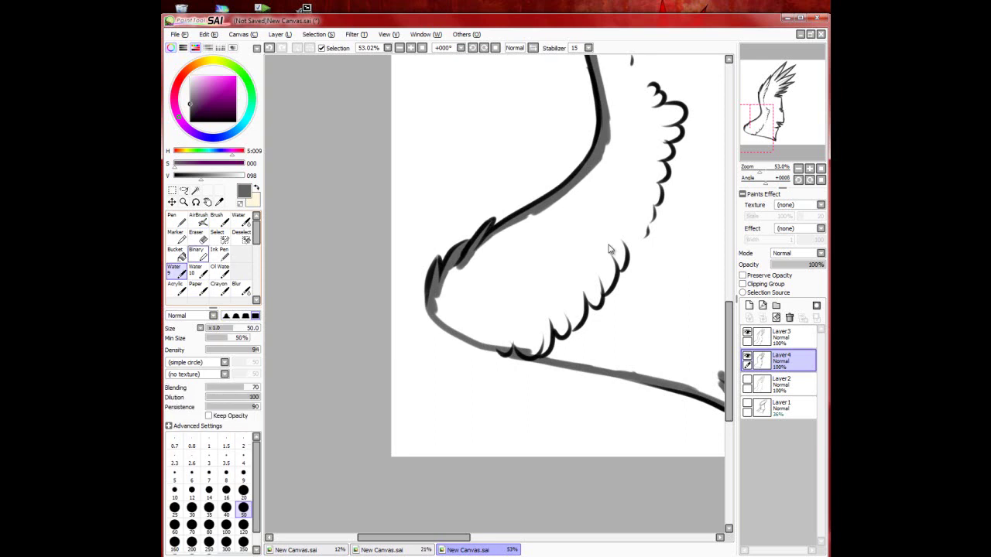
# Step: Fill the enclosed wing shape with dark grey using the Bucket, reselect the airbrush and show the whole canvas
pyautogui.click(175, 254)
pyautogui.click(608, 248)
pyautogui.click(198, 219)
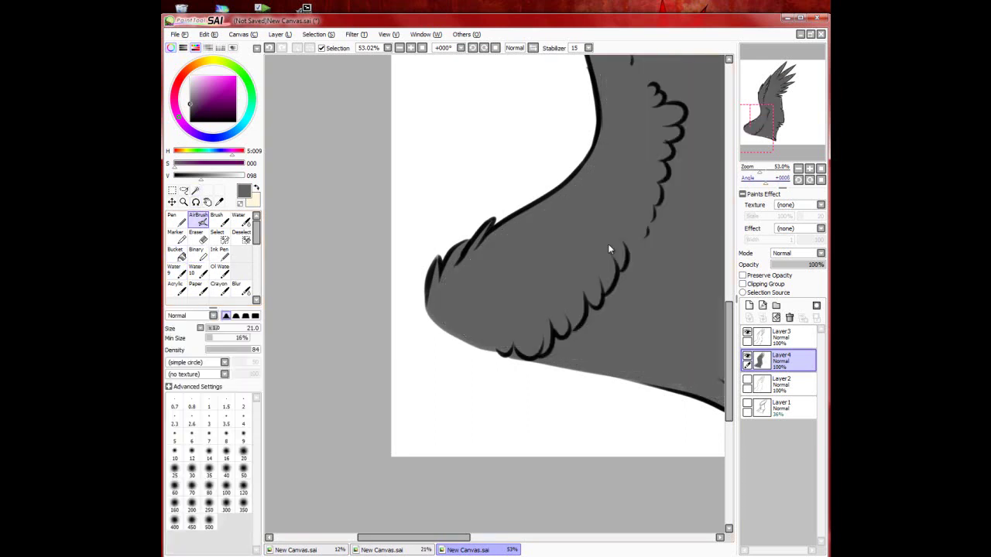
pyautogui.click(820, 169)
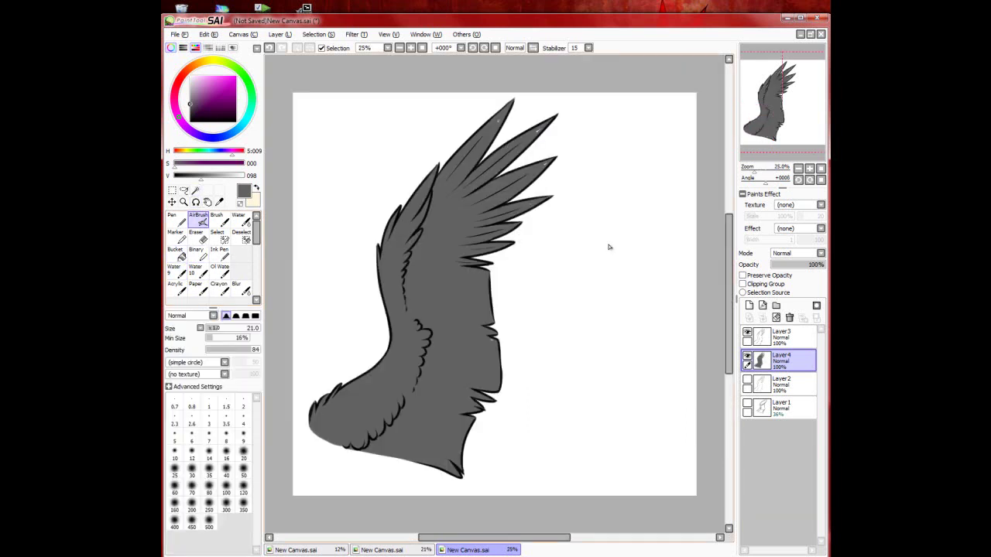